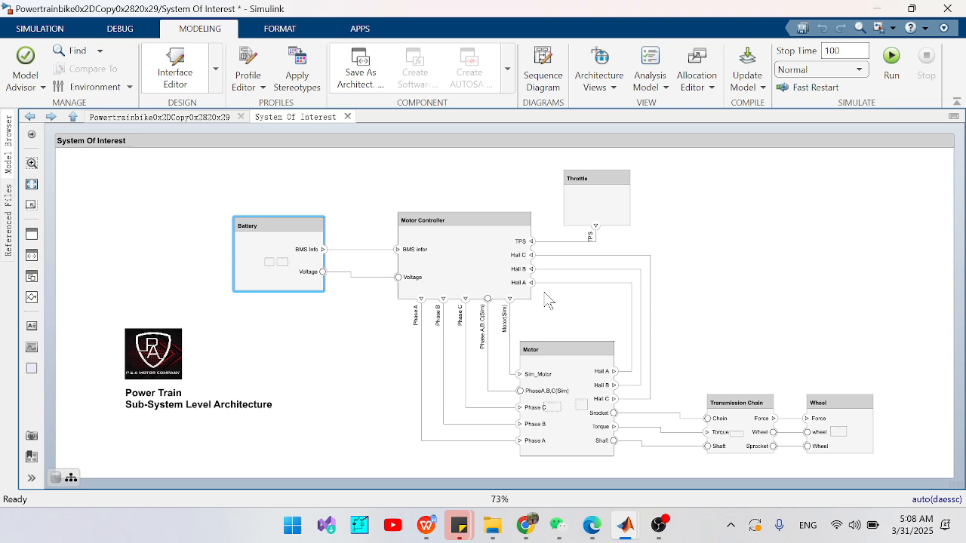
- Review the Motor Controller, Motor and Wheel components and their connections in the System Of Interest architecture
click(462, 243)
click(522, 385)
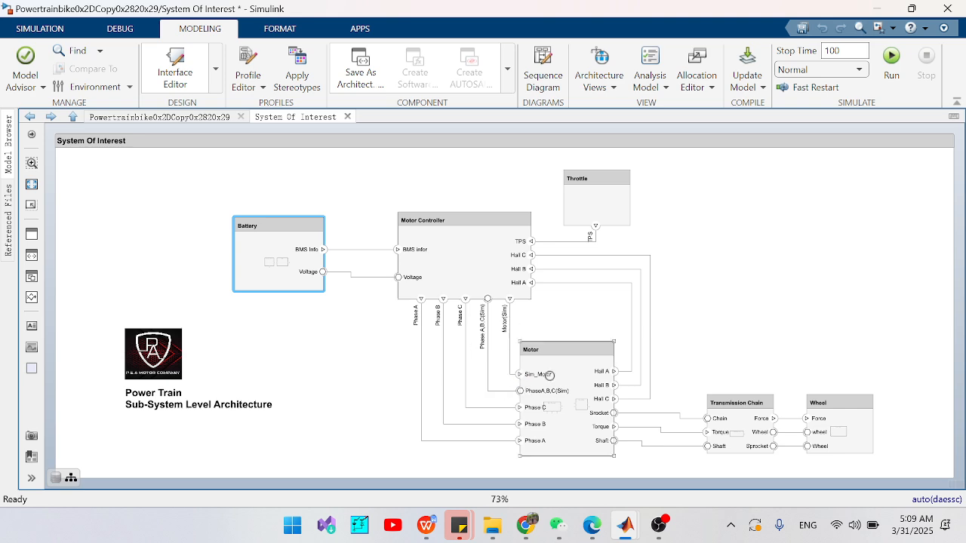
click(623, 374)
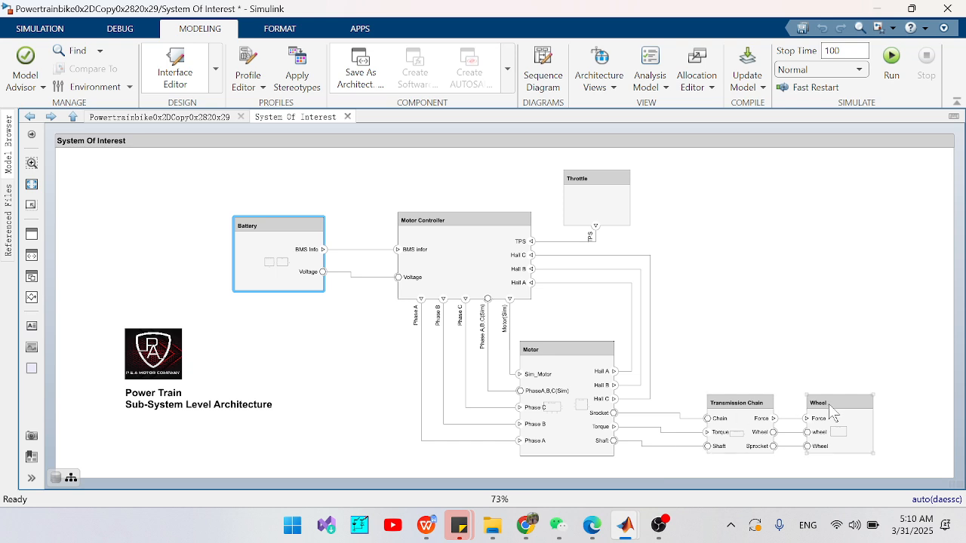
click(558, 451)
- Go into the Battery component's Battery Cell, open its Battery subsystem and inspect the DC Voltage Source parameters
double_click(282, 249)
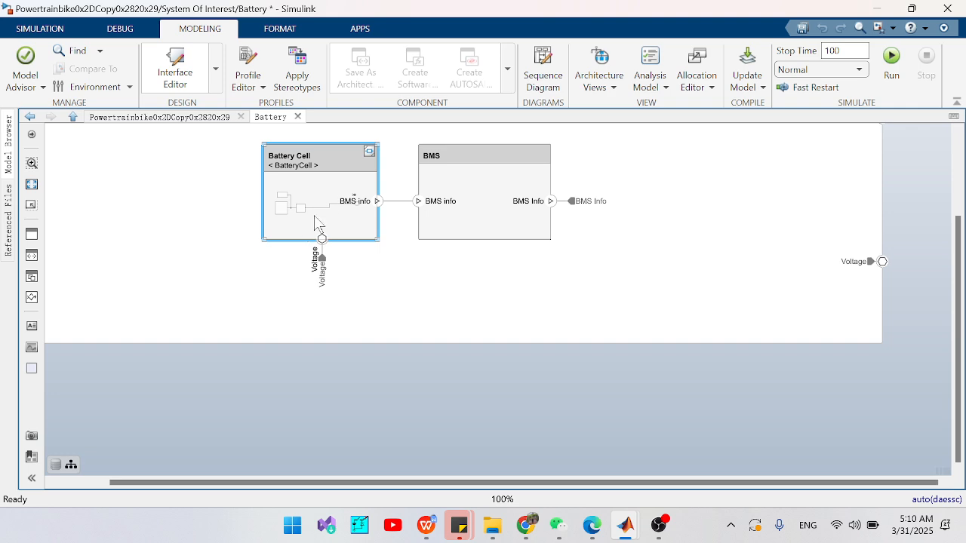
double_click(340, 179)
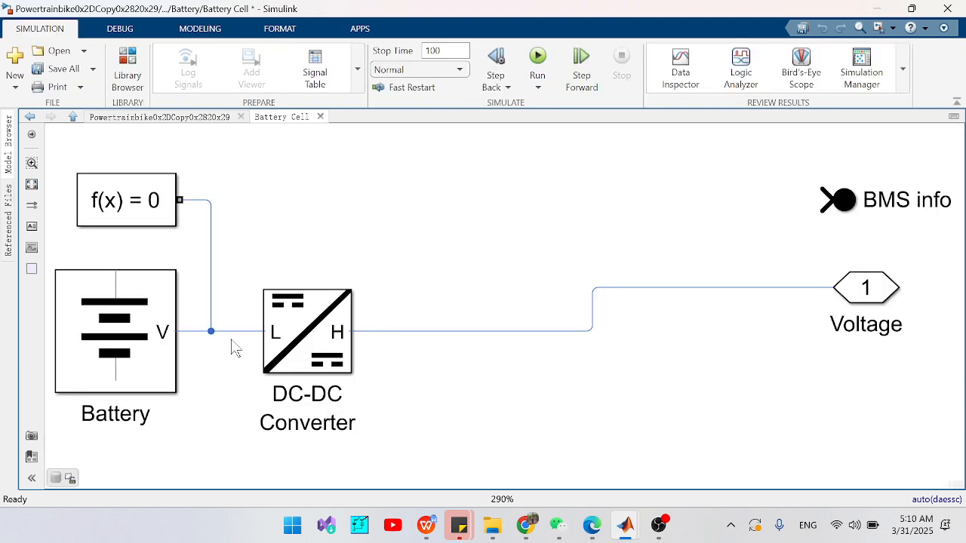
double_click(123, 341)
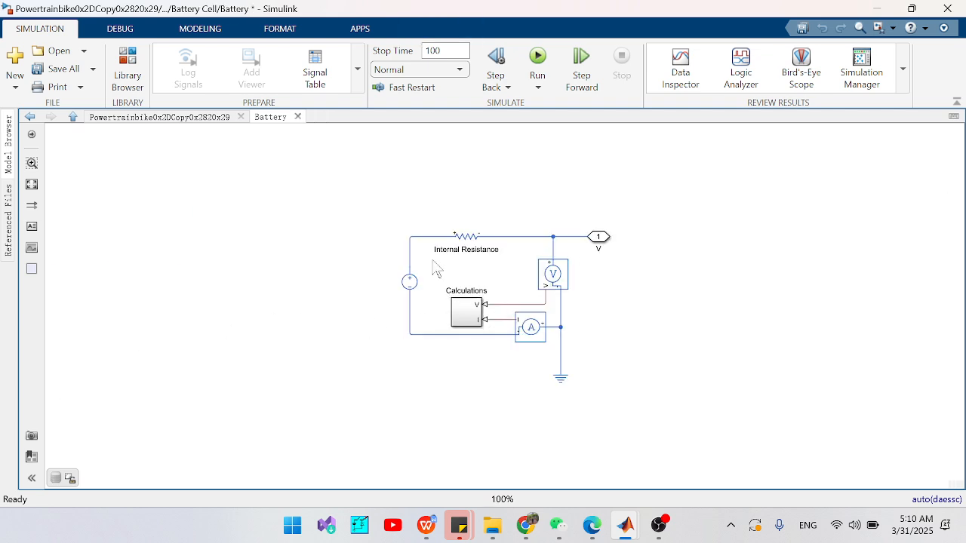
double_click(409, 286)
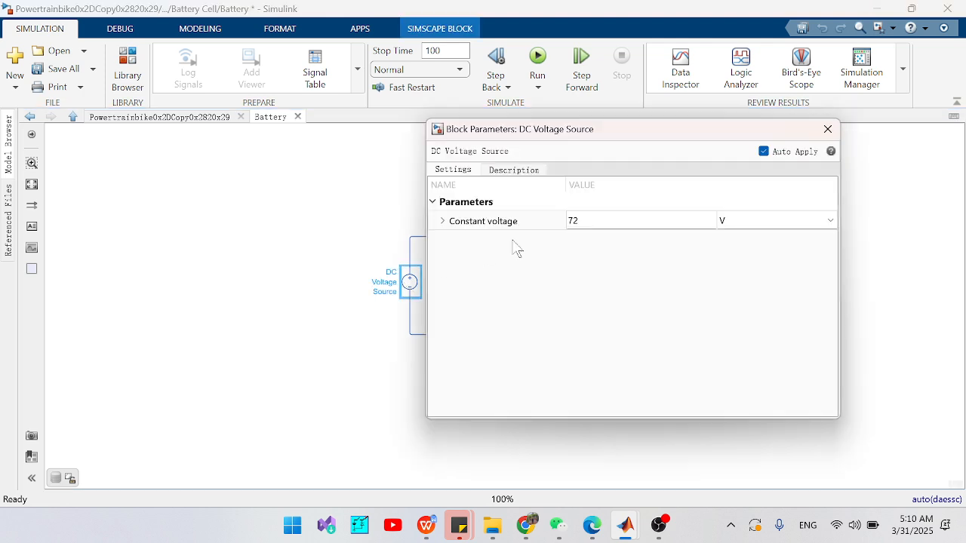
click(828, 130)
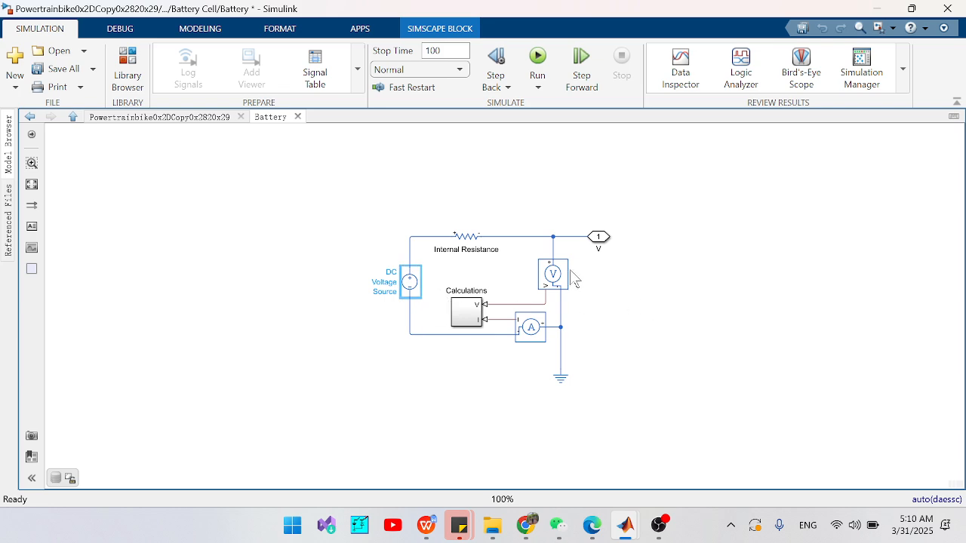
- Examine the current sensor and the voltage sensor in the Battery subsystem's circuit
click(531, 328)
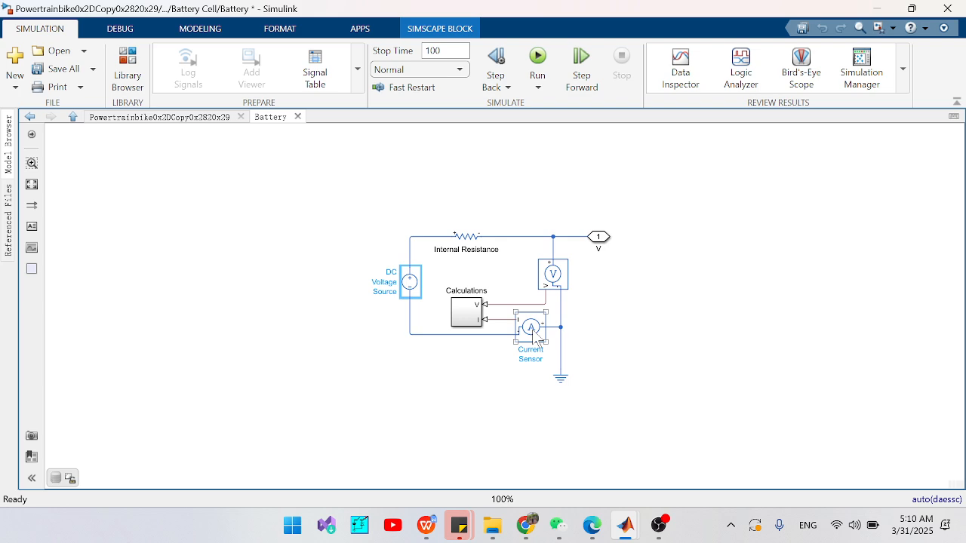
click(530, 367)
click(559, 284)
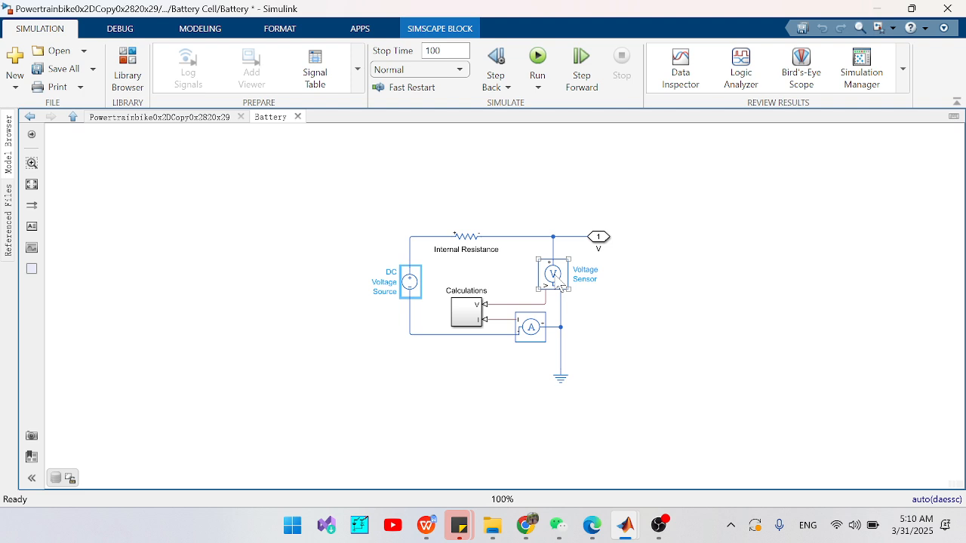
click(485, 209)
- Inspect the Ideal DC-DC Voltage Converter's parameters inside the Battery Cell's DC-DC Converter, and return to the Battery Cell
click(30, 116)
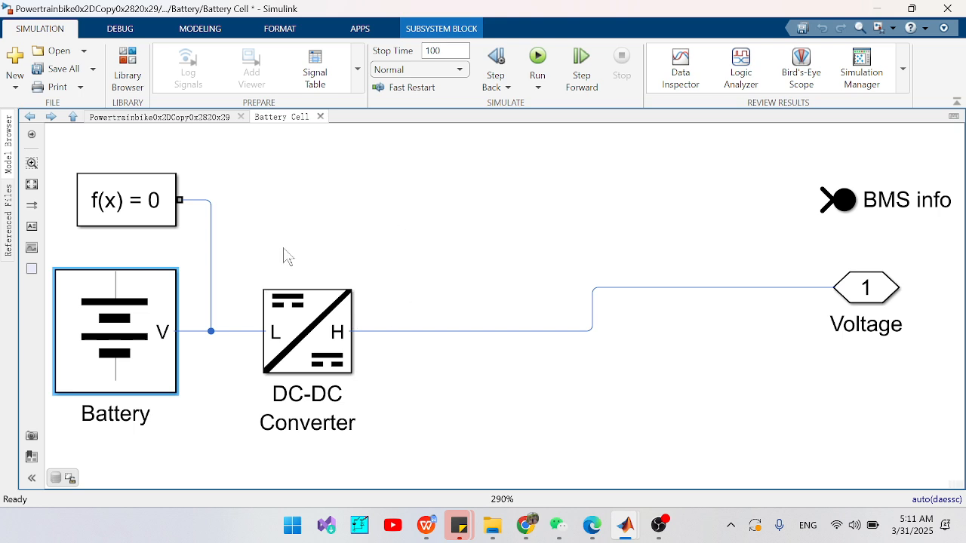
double_click(304, 334)
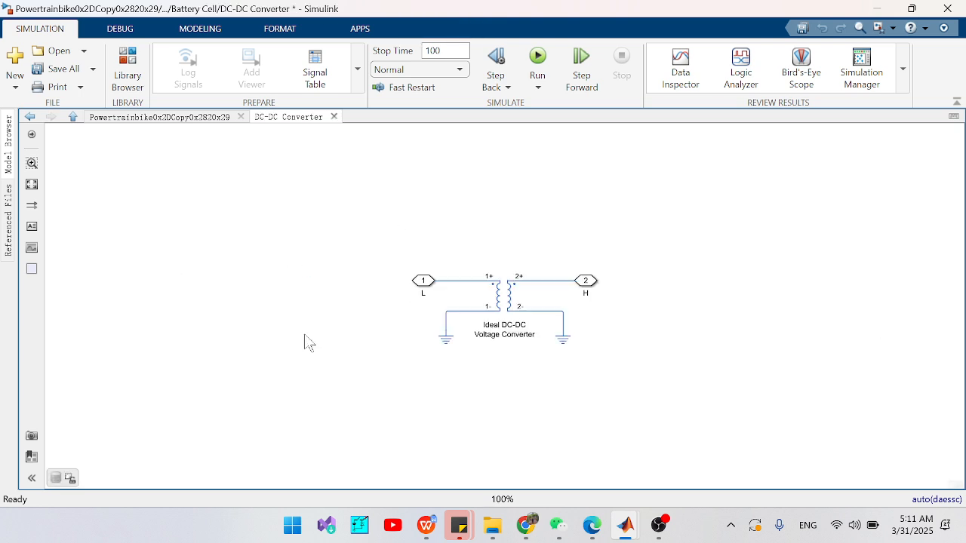
double_click(512, 313)
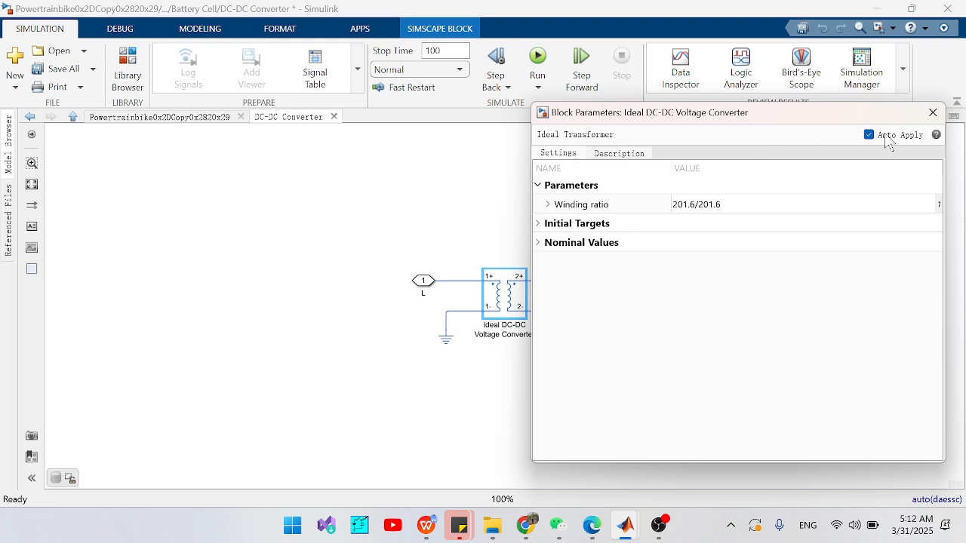
click(933, 112)
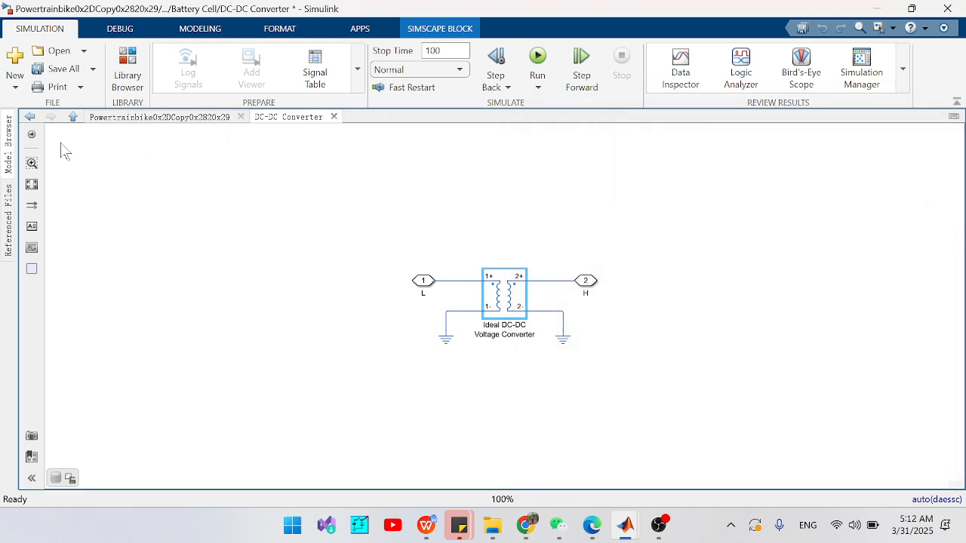
click(29, 116)
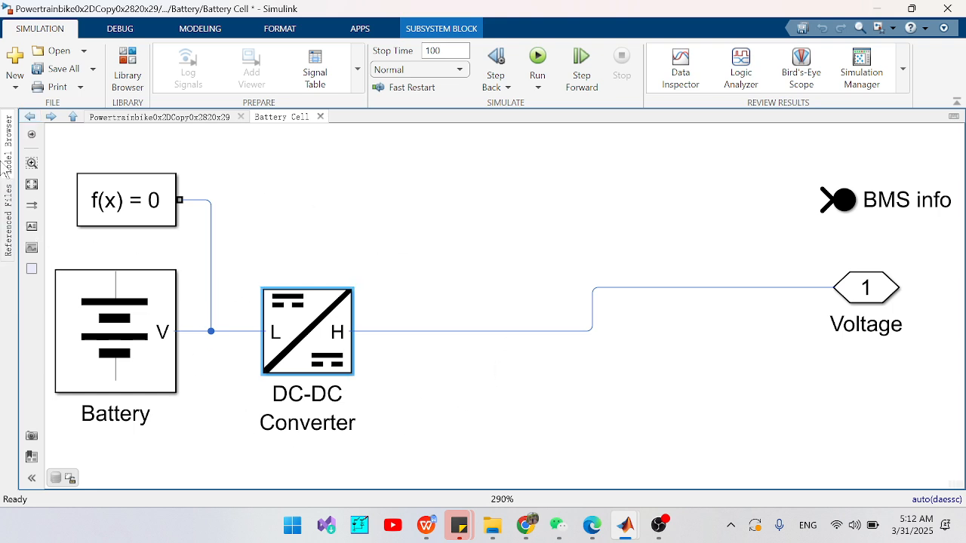
- Review how the Battery Cell model fits into the Battery component, and return to the System Of Interest architecture
click(30, 117)
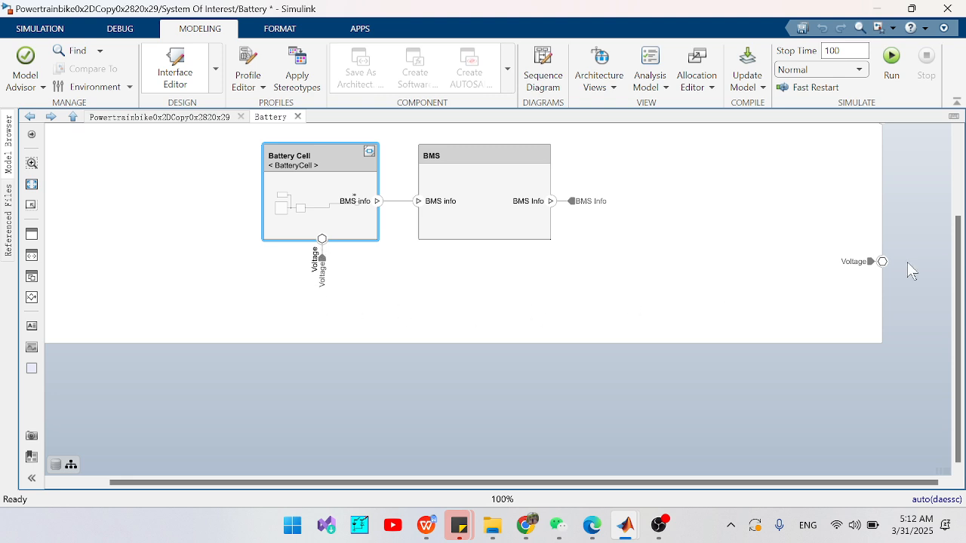
click(346, 229)
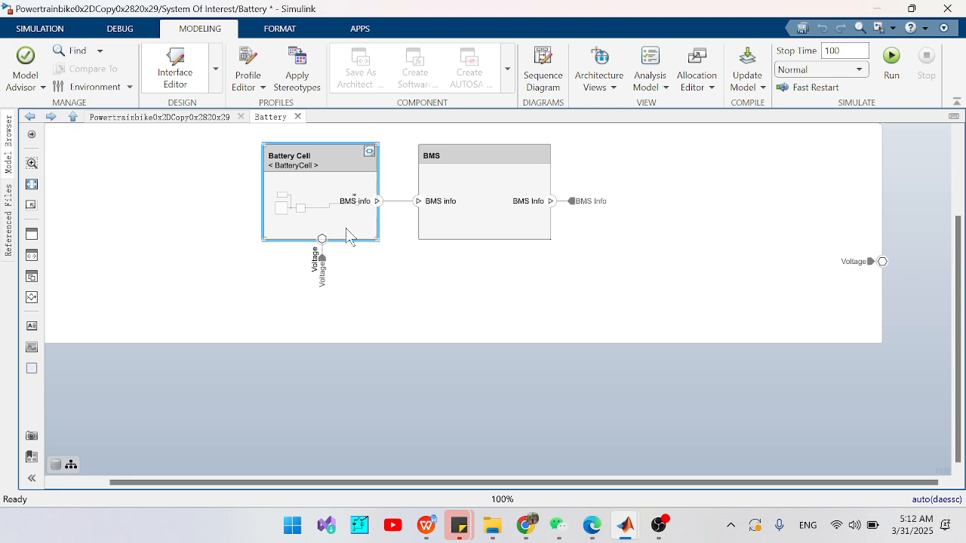
double_click(345, 227)
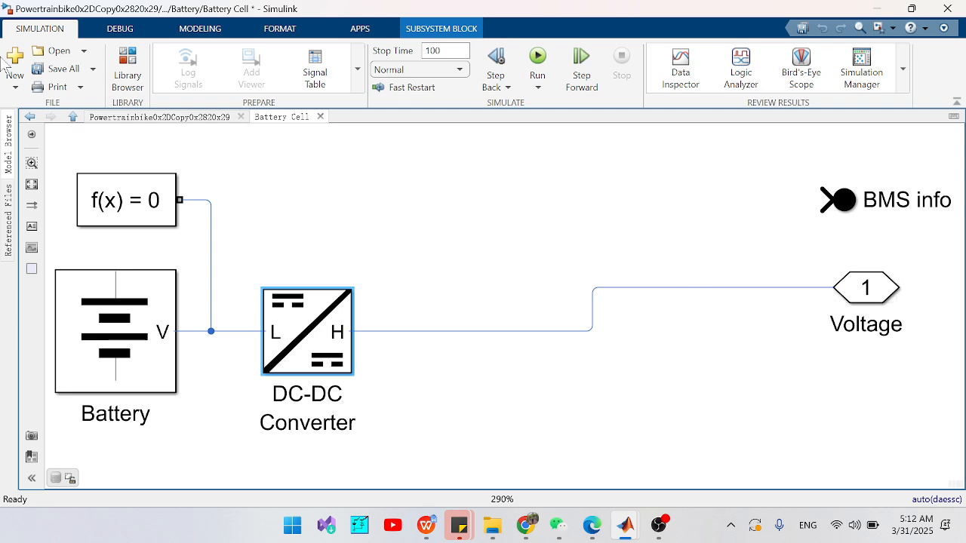
click(30, 116)
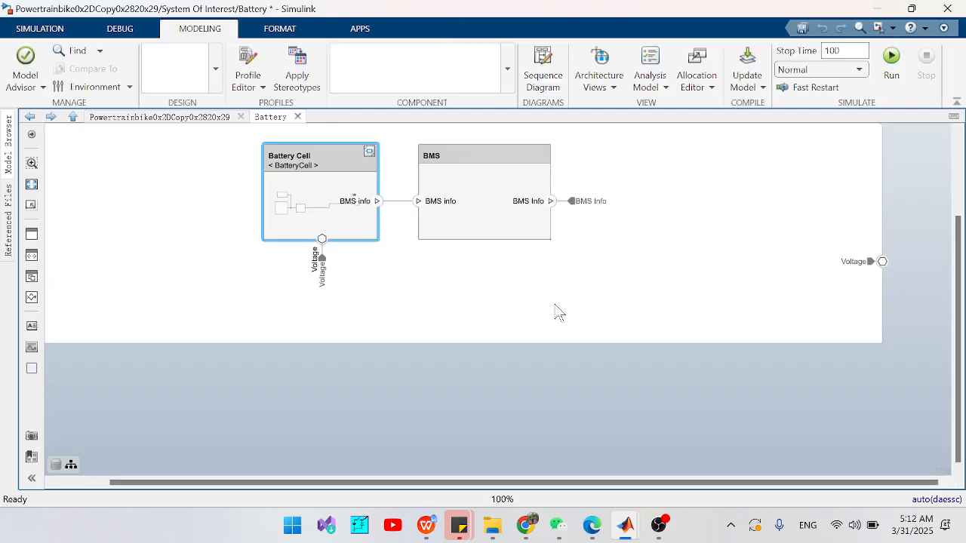
click(297, 188)
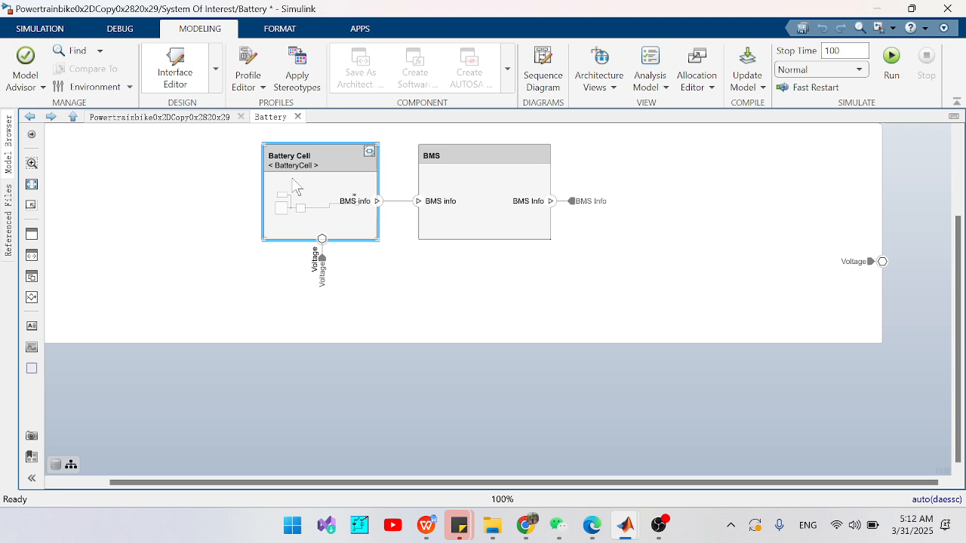
double_click(310, 186)
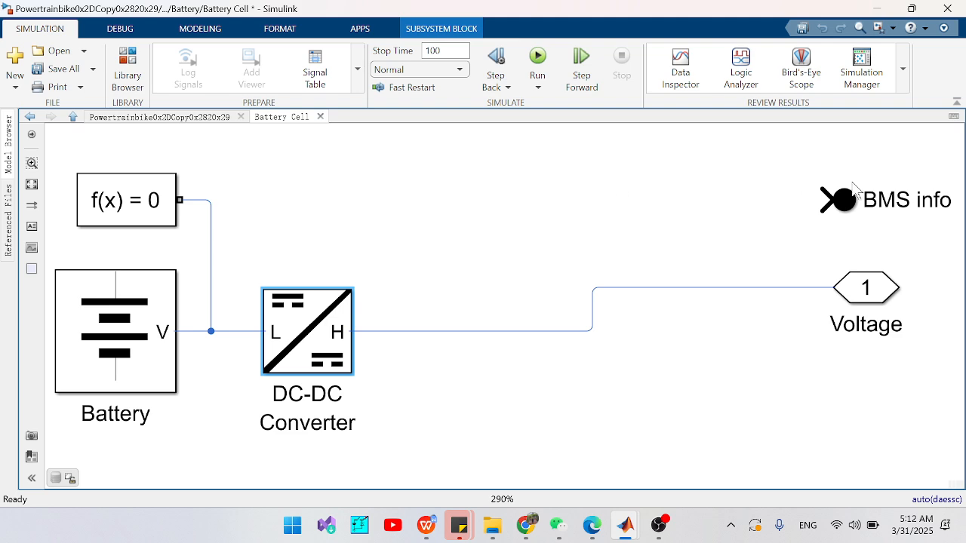
click(30, 116)
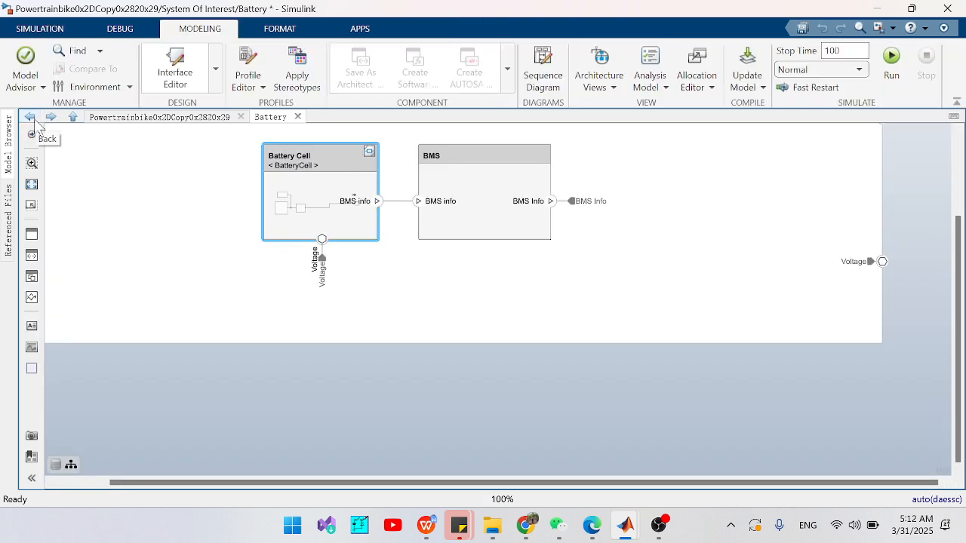
click(30, 117)
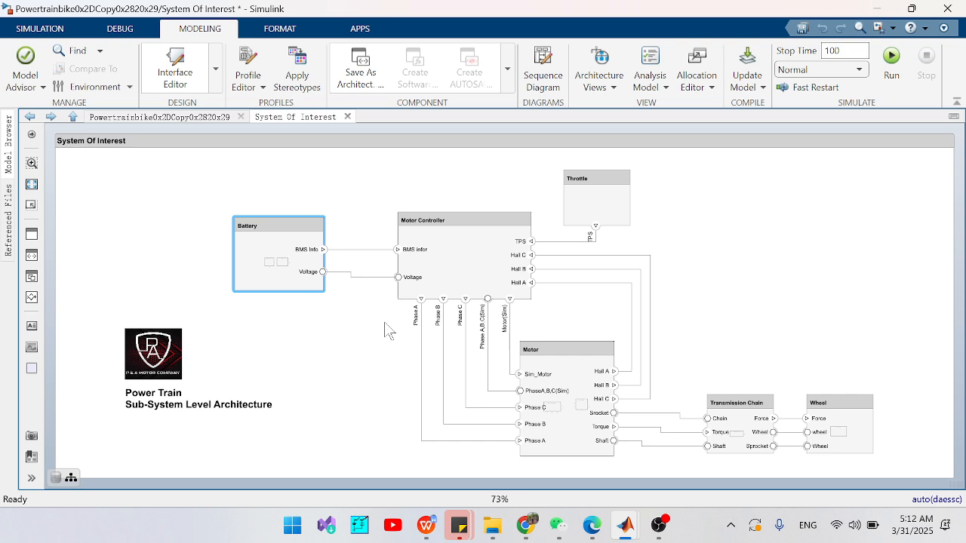
- Open the Motor Controller's Controller model and examine the drive cycle source in its Speed Command subsystem
double_click(459, 243)
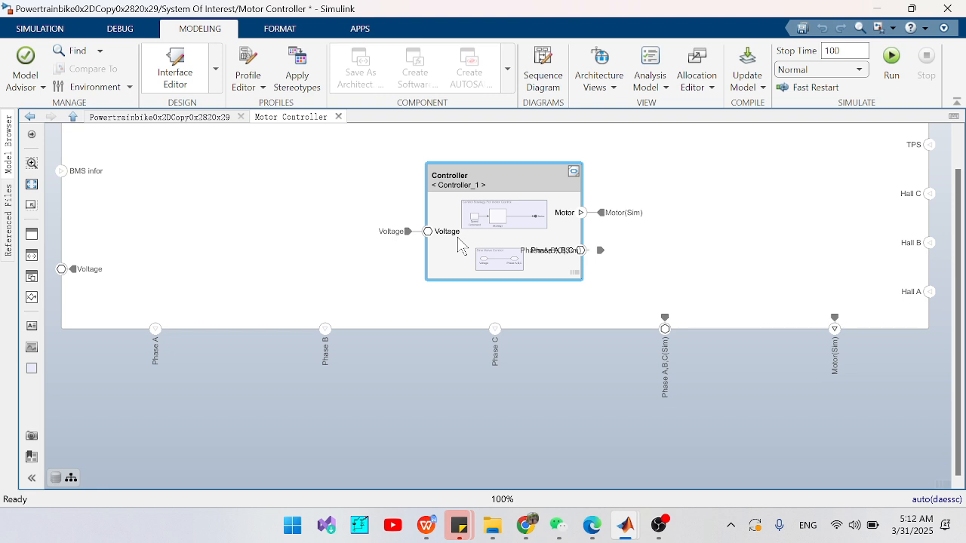
double_click(490, 236)
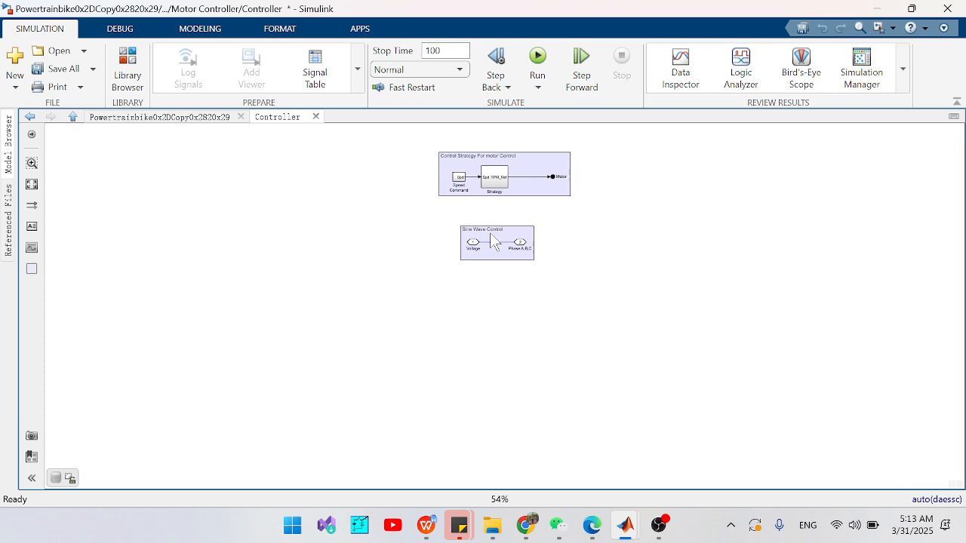
click(498, 181)
double_click(538, 187)
click(718, 174)
double_click(459, 178)
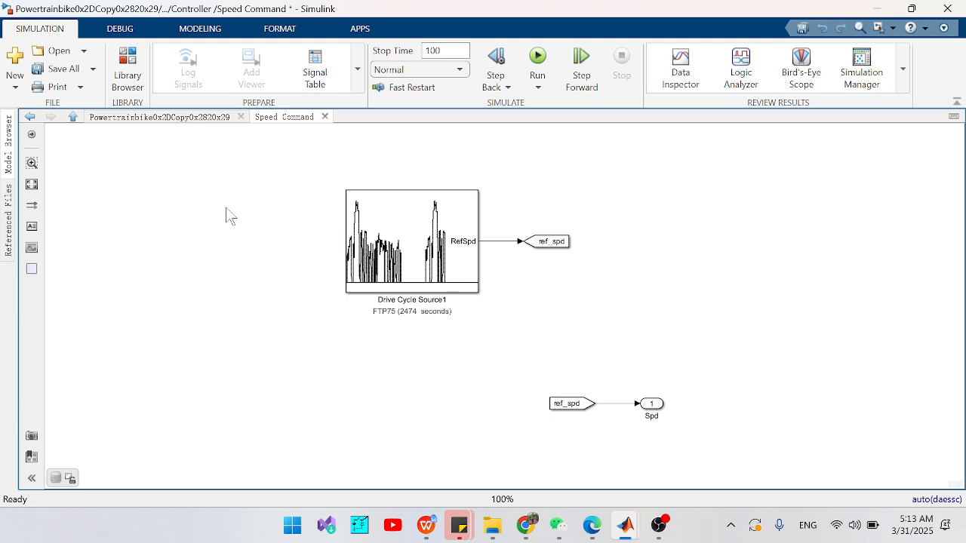
click(29, 118)
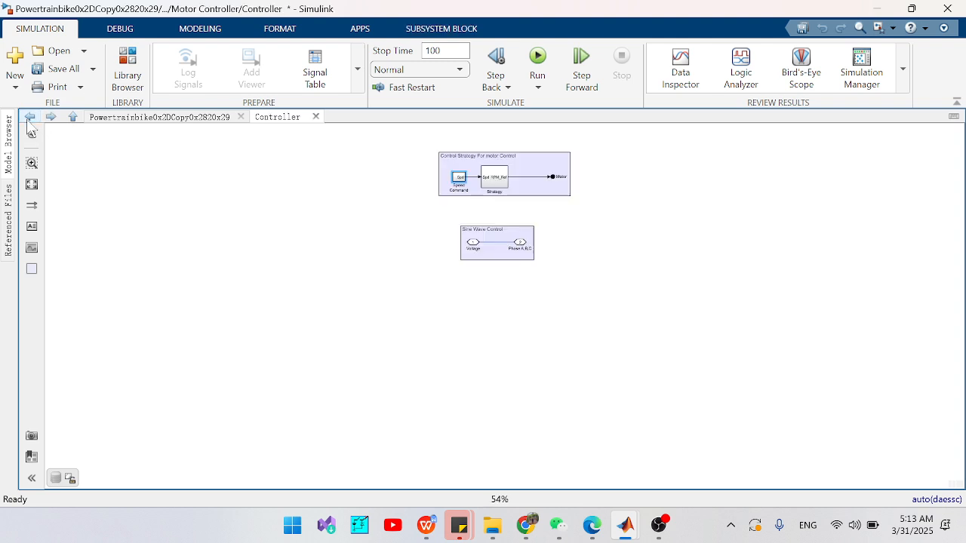
- Examine the Controller's Strategy subsystem and return to the System Of Interest architecture
double_click(493, 182)
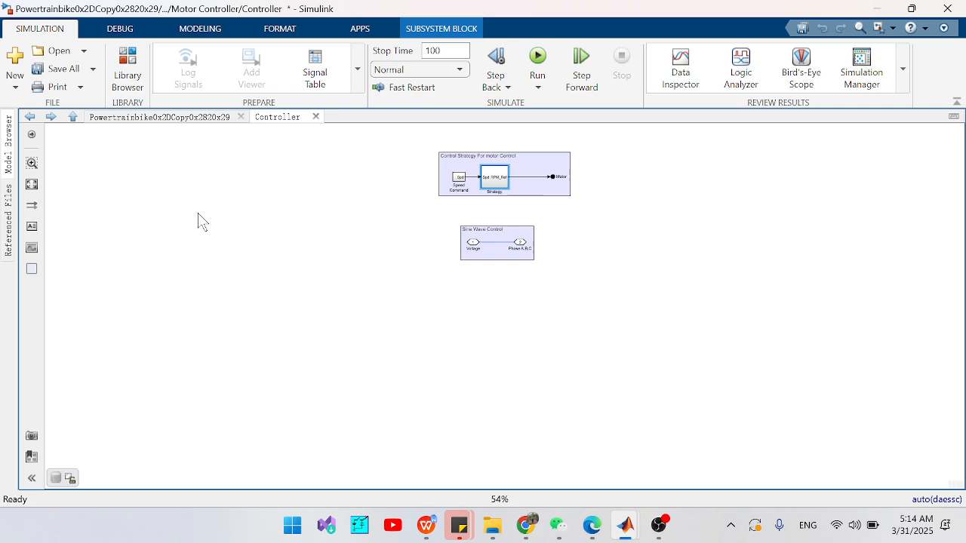
click(29, 117)
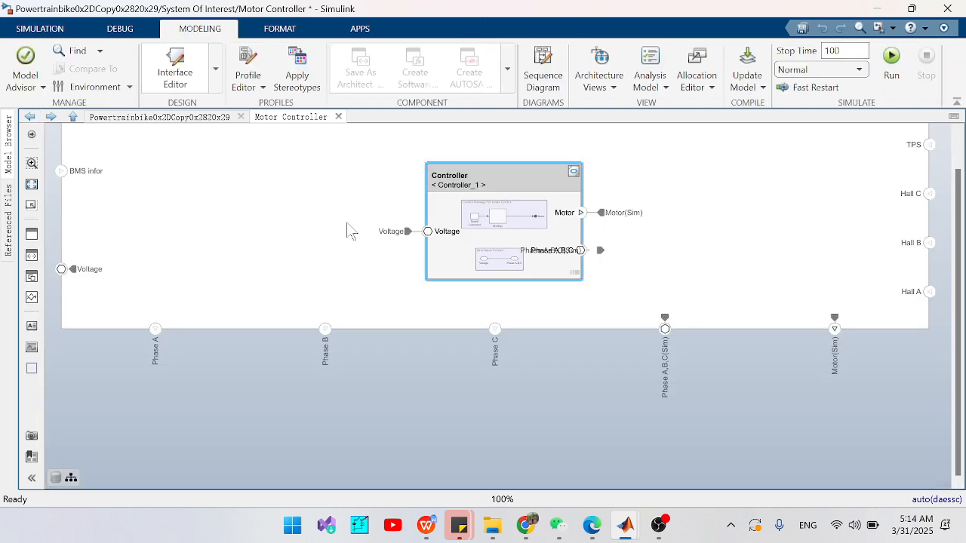
click(29, 117)
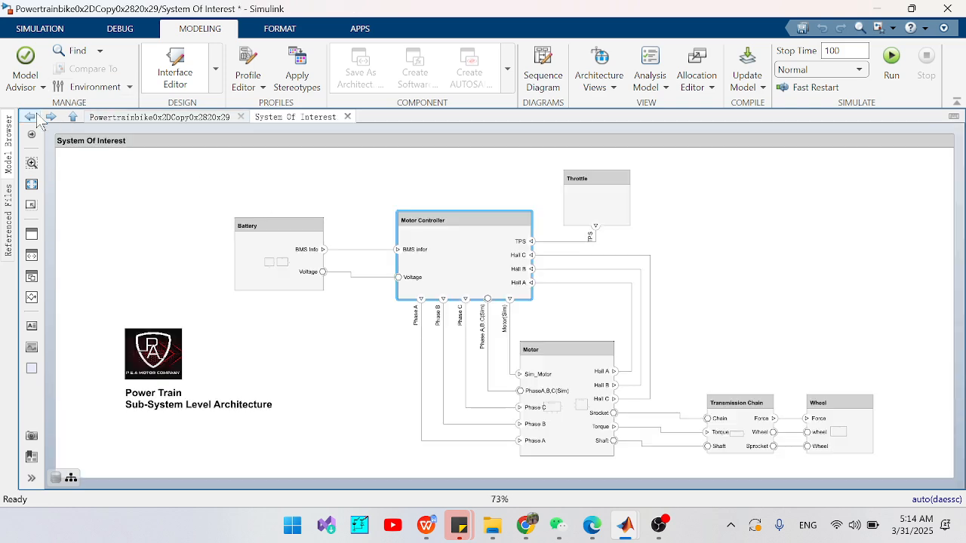
- Review the Controller model inside the Motor Controller once more, and go back to the System Of Interest level
double_click(448, 269)
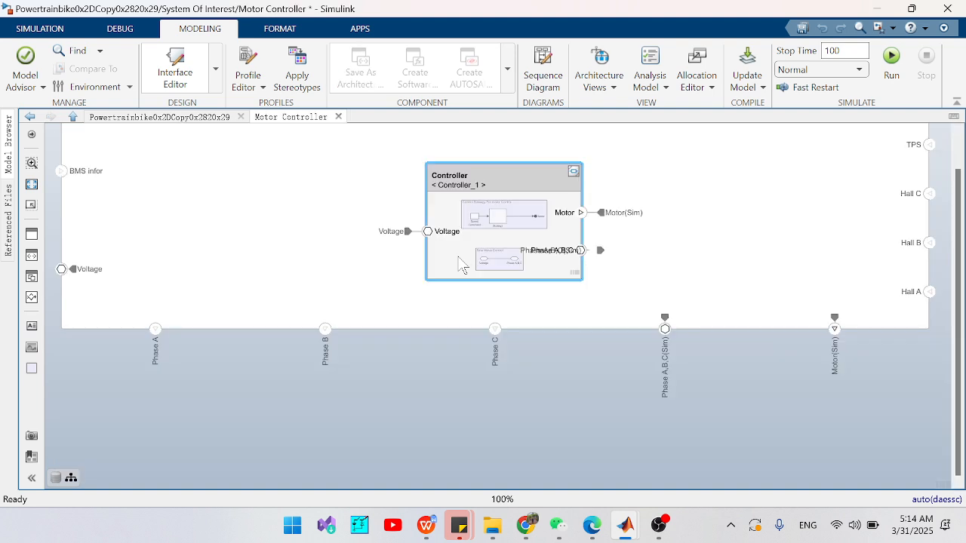
double_click(495, 267)
click(504, 255)
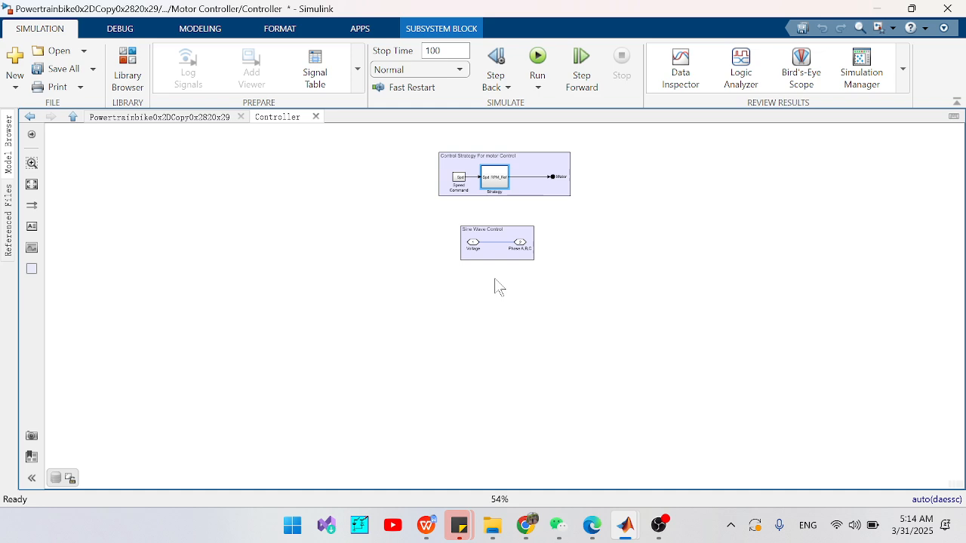
click(29, 116)
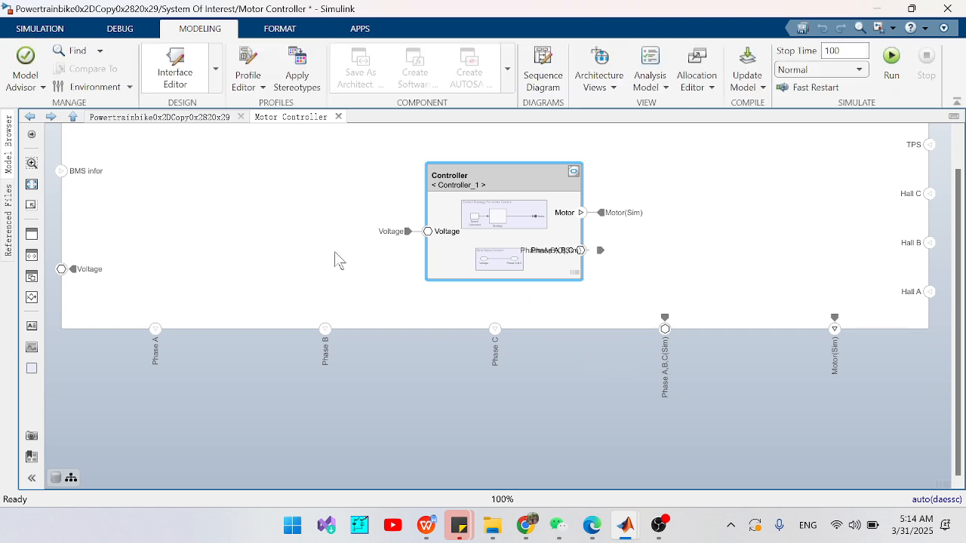
click(30, 117)
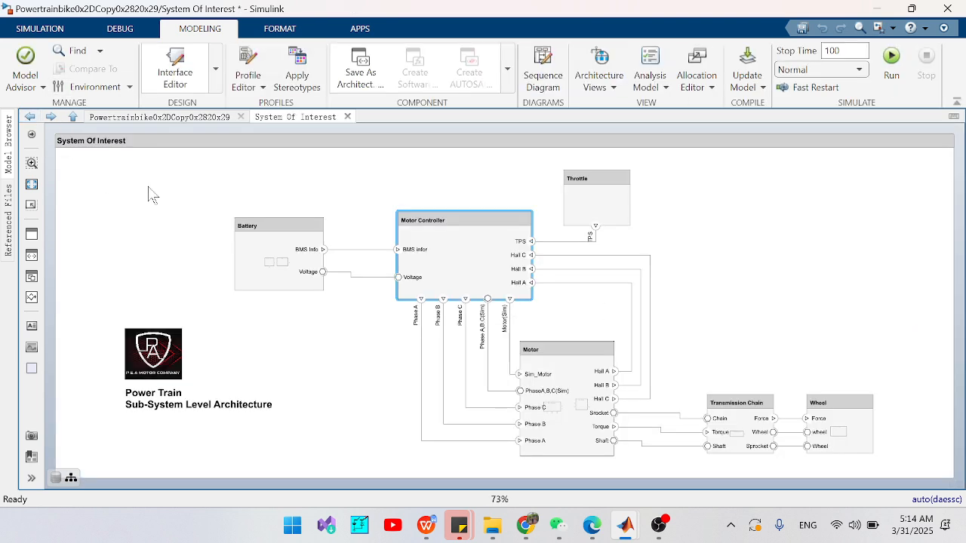
- Open the Motor component, compare its Motor(Syscomp) and Motor(Sim) blocks, and examine the phase input inside the Motor(Sim) model
double_click(581, 392)
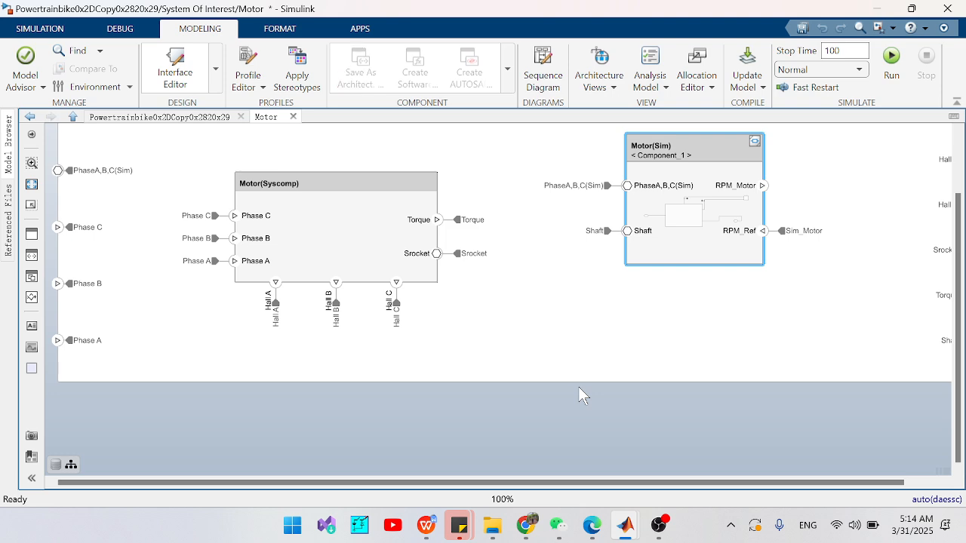
click(294, 200)
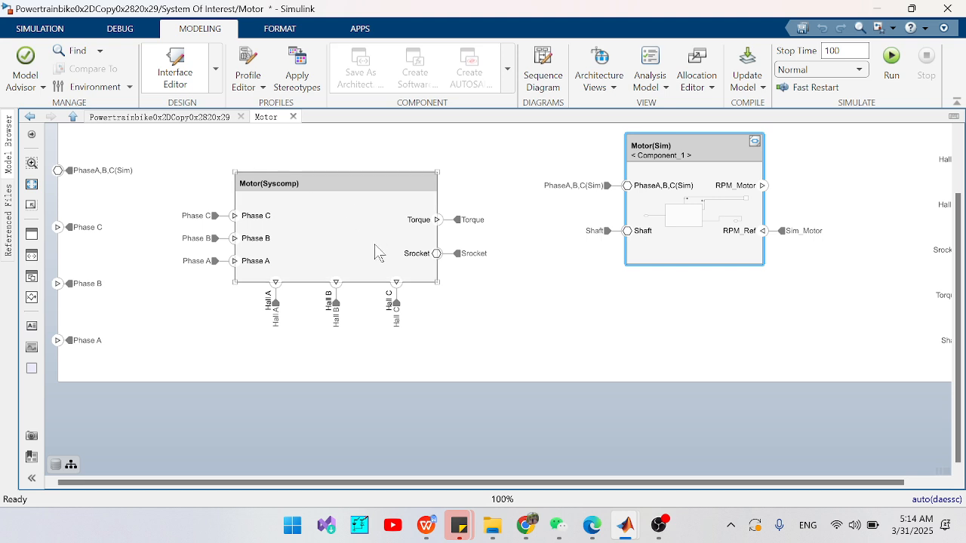
click(658, 184)
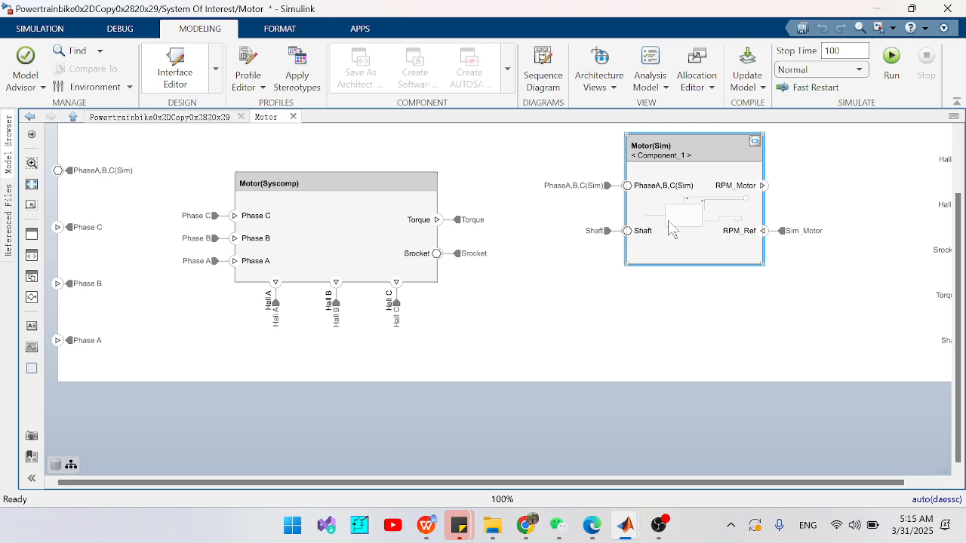
double_click(669, 223)
click(91, 293)
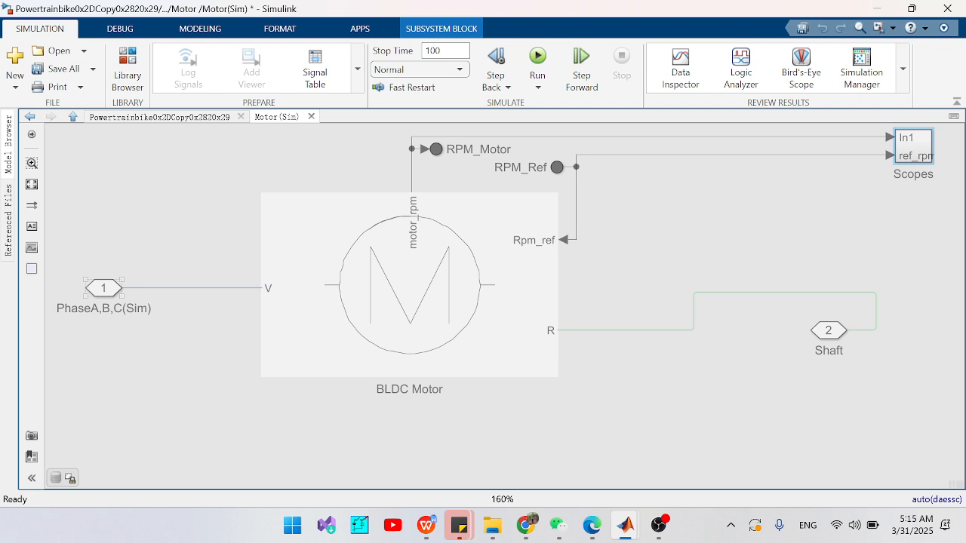
click(233, 323)
- Open the BLDC Motor subsystem, review its Motor & Drive block and its Speed Controller's reference input and torque output, and return to BLDC Motor
double_click(446, 282)
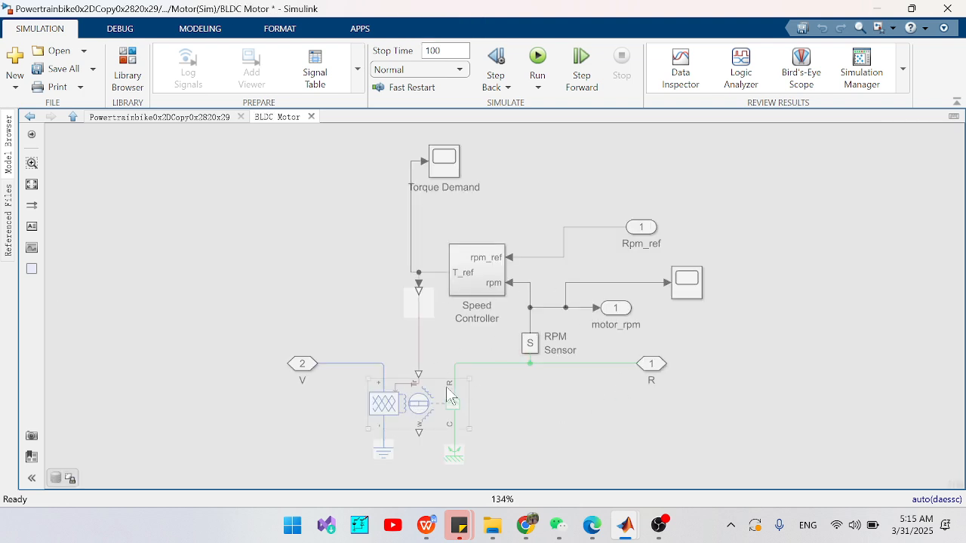
click(430, 402)
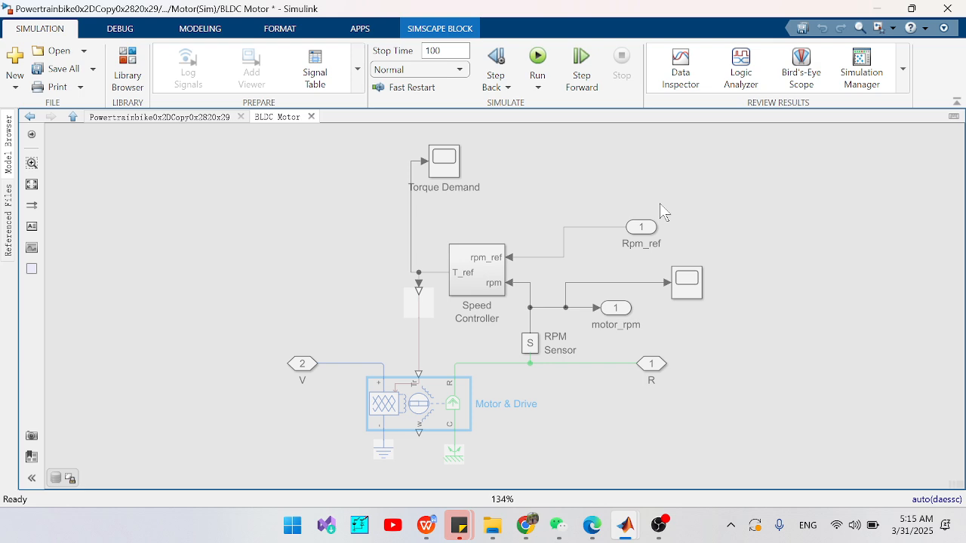
click(474, 273)
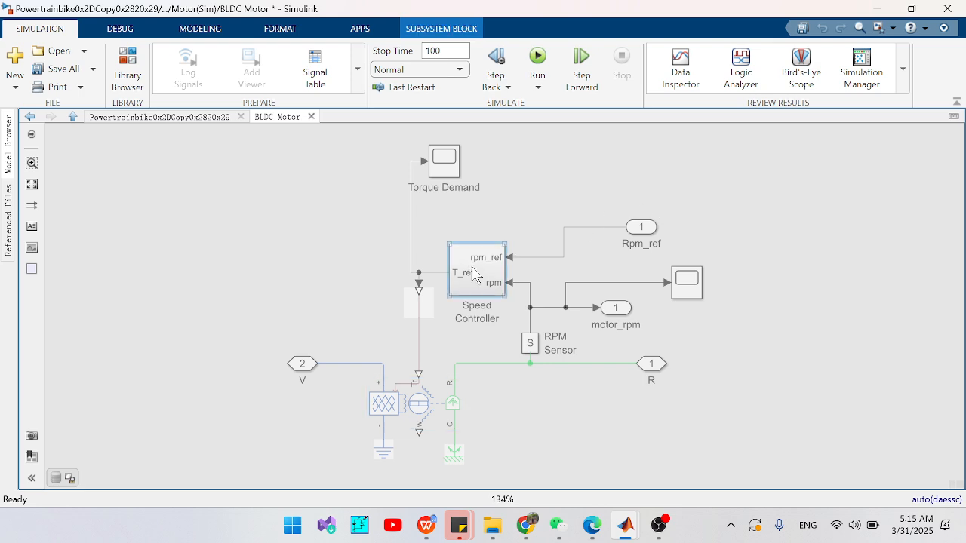
double_click(474, 273)
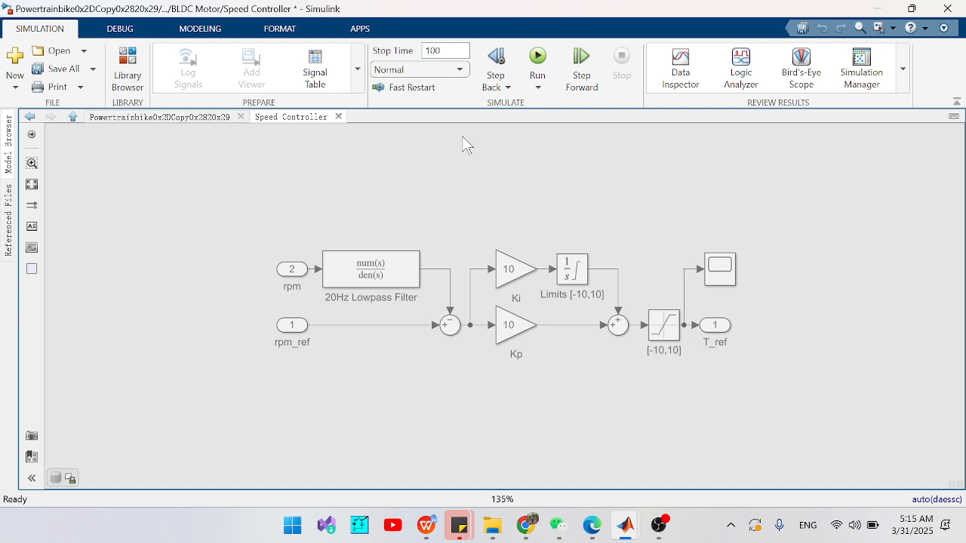
click(287, 330)
click(725, 329)
click(29, 117)
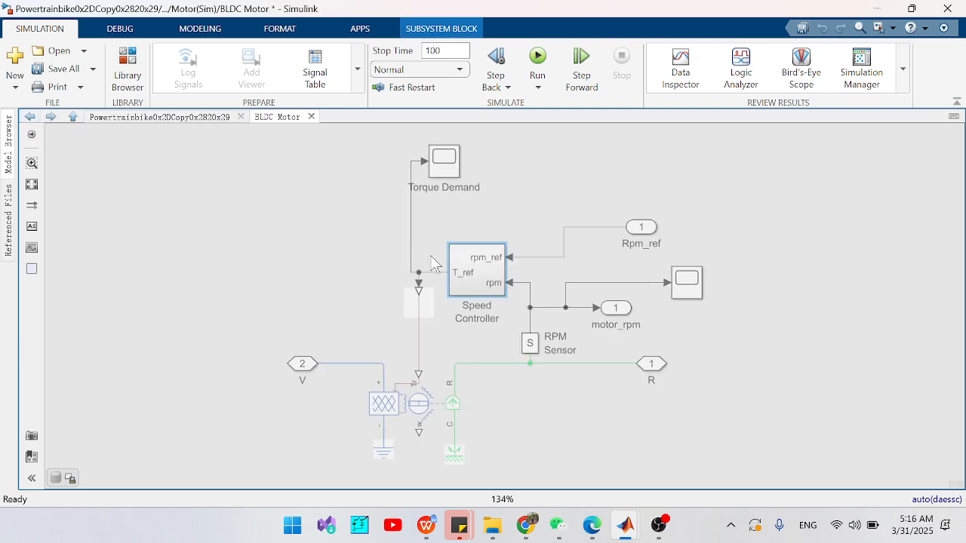
- View the Torque Demand scope, re-examine the Speed Controller subsystem behind that signal, and return to the BLDC Motor diagram
click(451, 176)
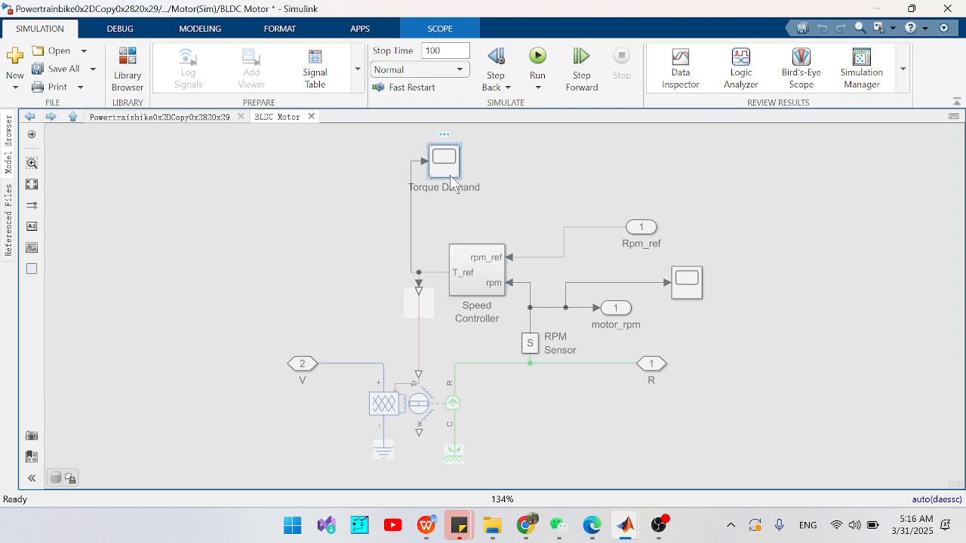
double_click(450, 175)
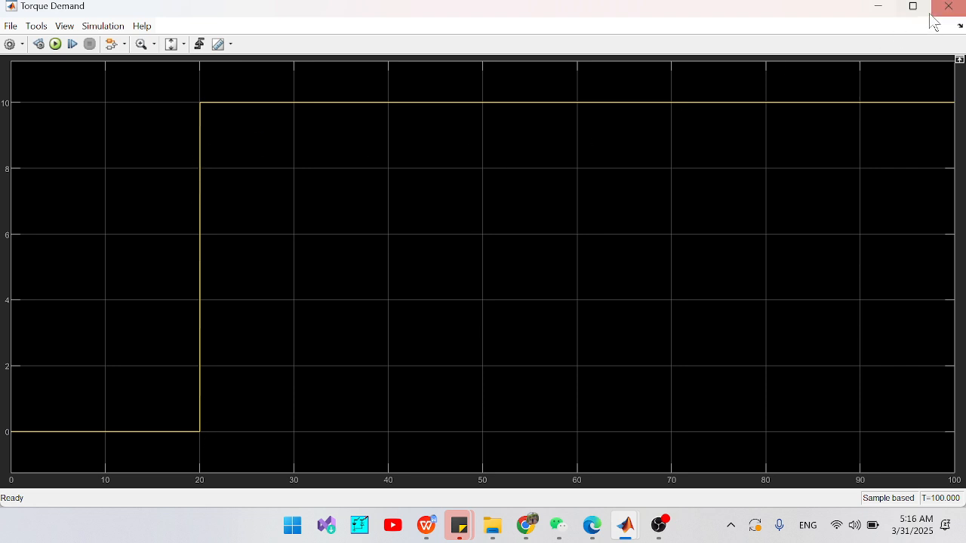
click(883, 9)
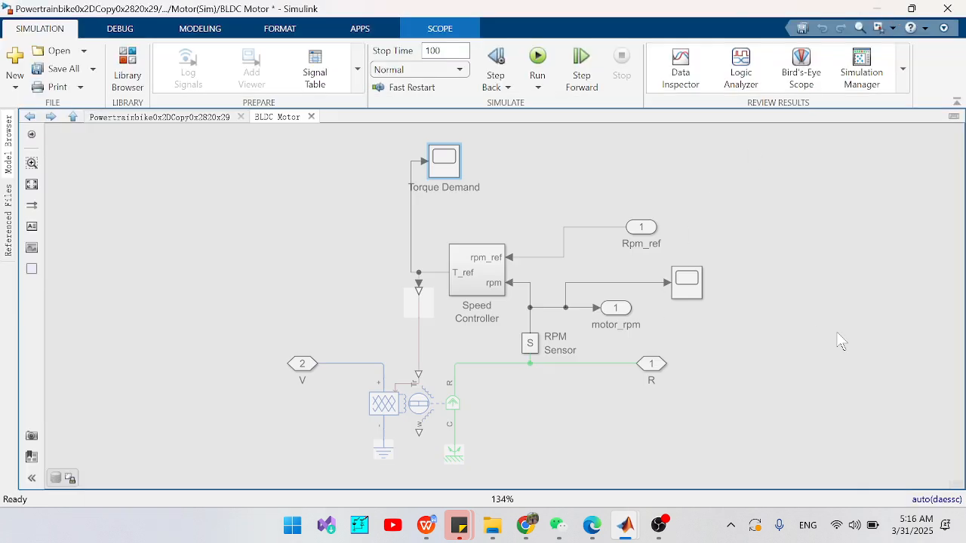
click(474, 281)
double_click(473, 279)
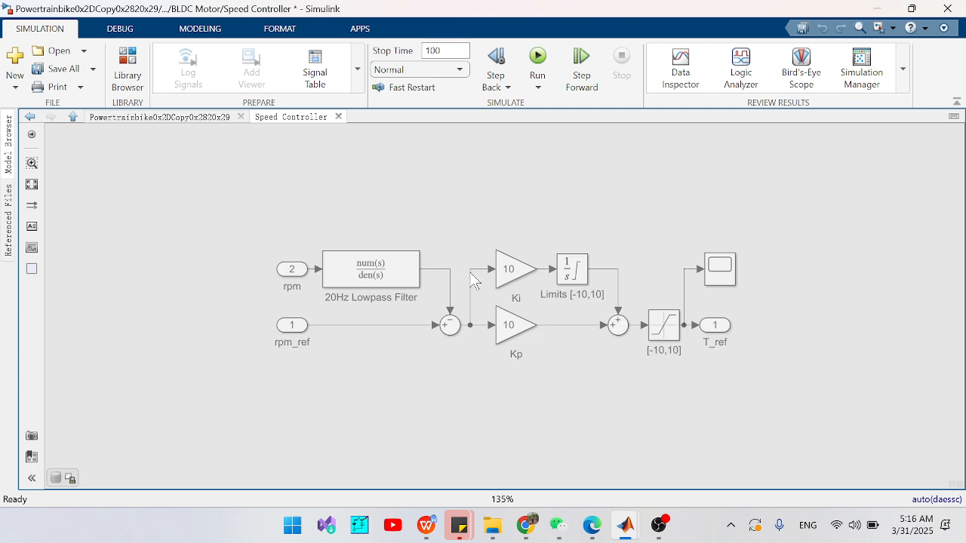
click(35, 113)
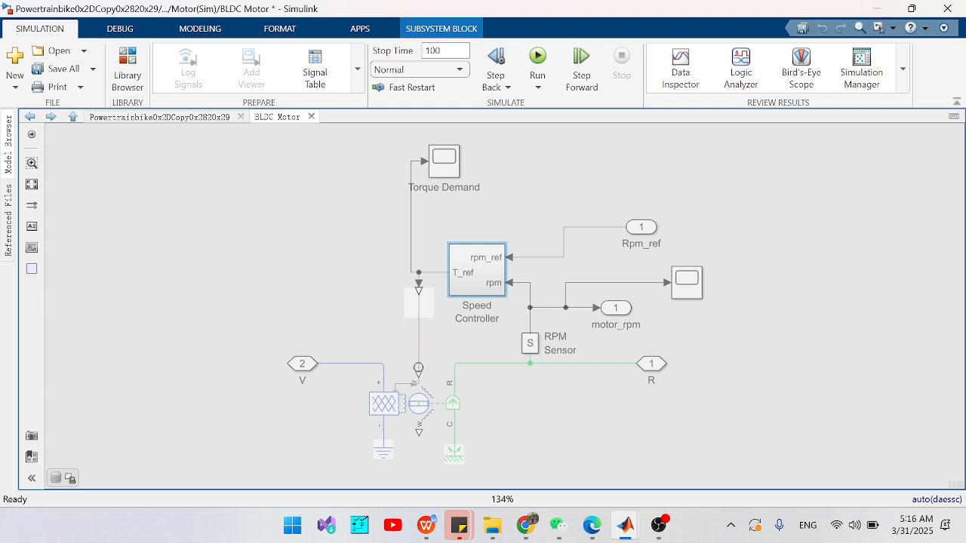
- Review the block parameters of Motor & Drive and close them
click(437, 406)
double_click(438, 406)
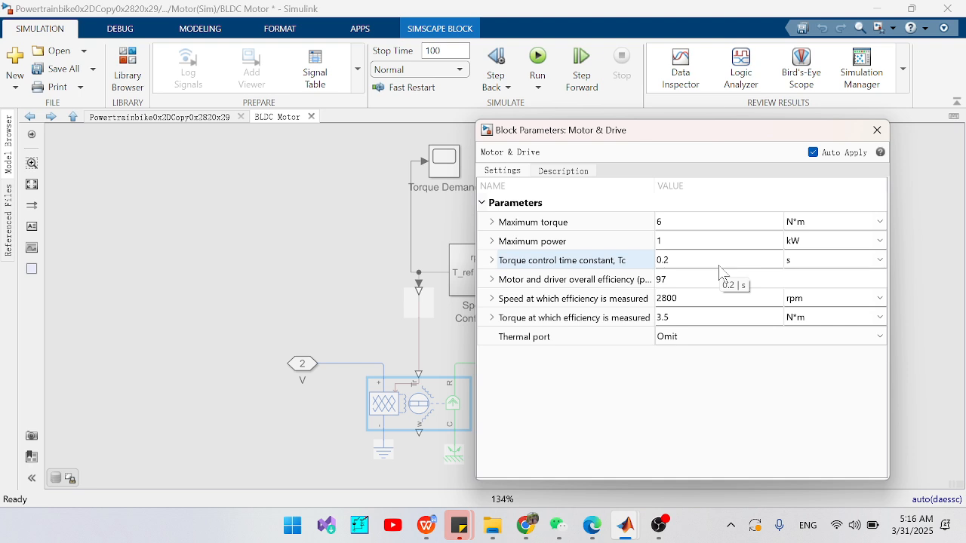
click(876, 130)
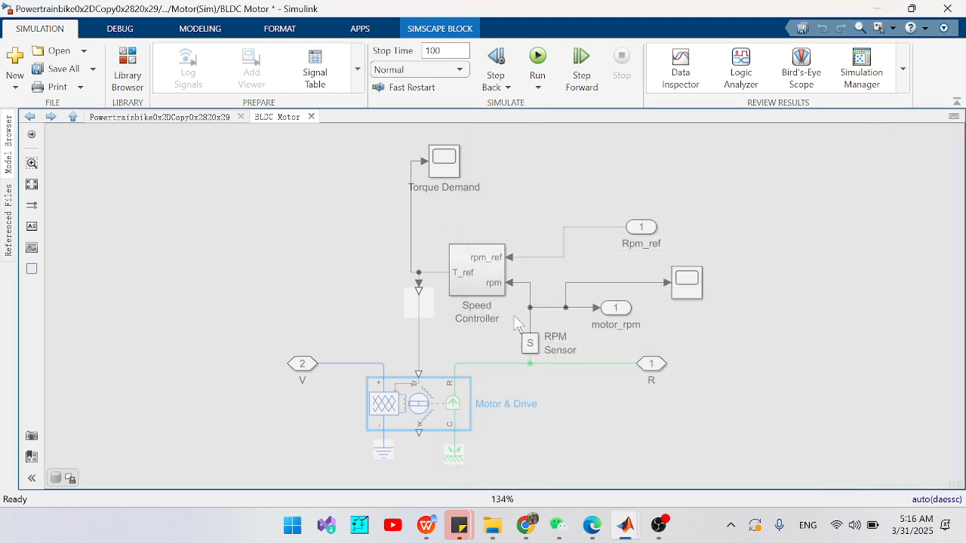
- View the scope plotting the RPM Sensor output, minimize it, and return to the Motor(Sim) model
click(689, 289)
double_click(689, 289)
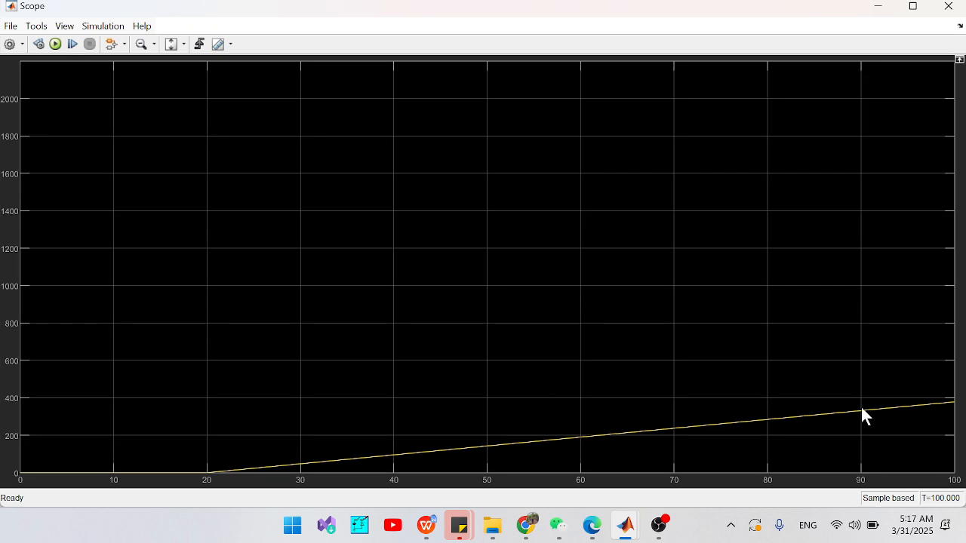
click(879, 7)
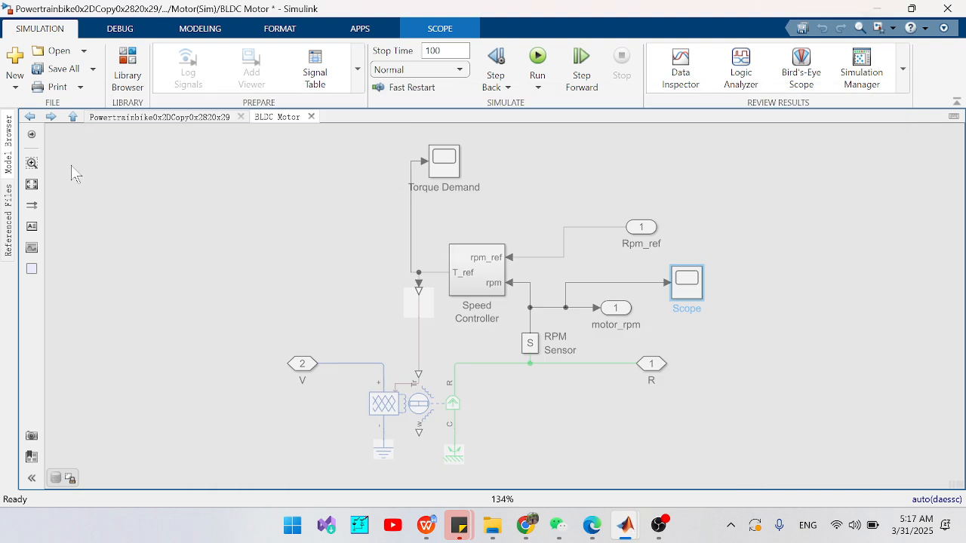
click(29, 117)
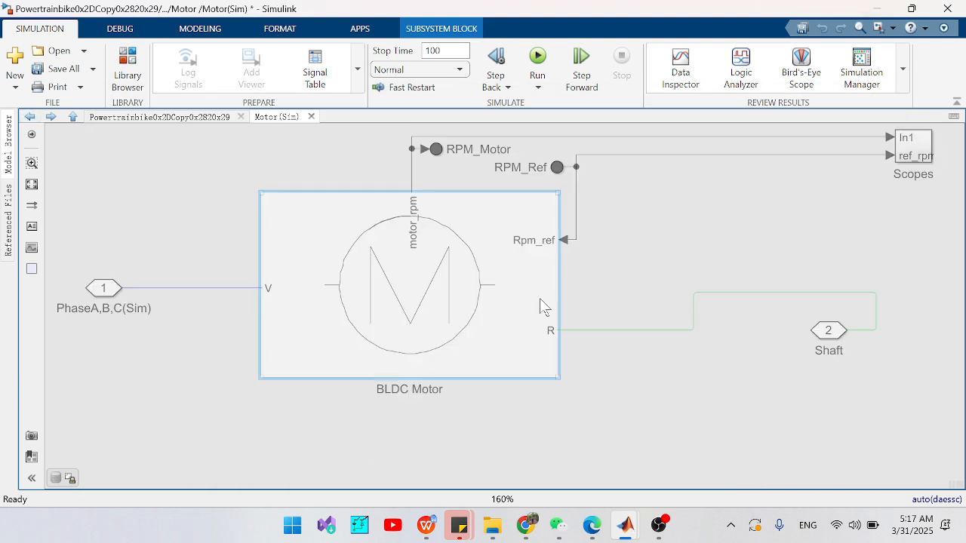
- Open the Scopes subsystem, compare motor and reference rpm in its two-input scope, and return to the System Of Interest architecture
double_click(907, 148)
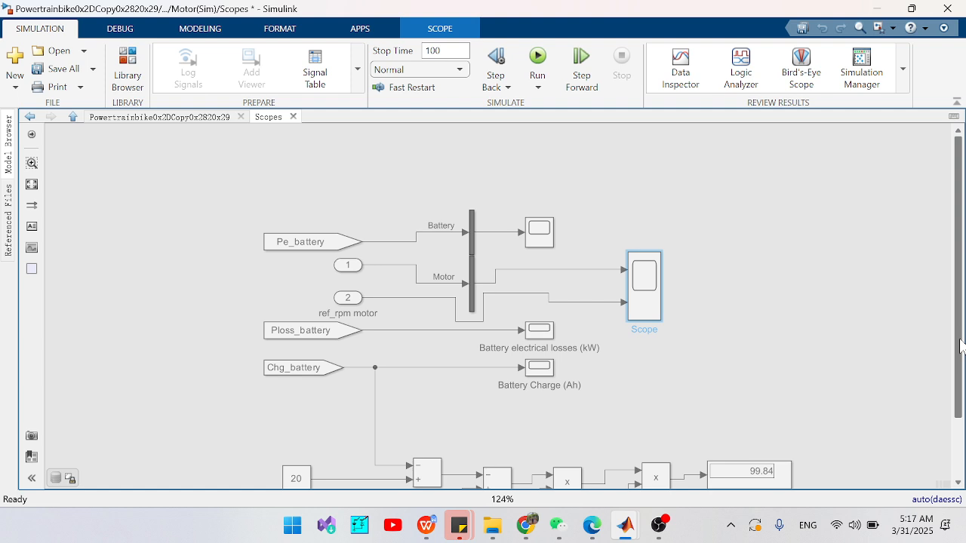
scroll(960, 344, down, 2)
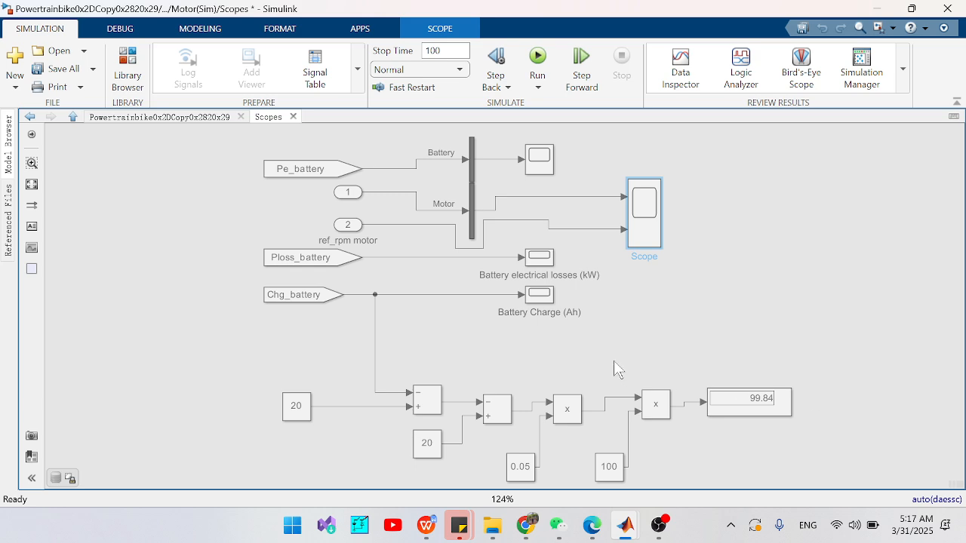
double_click(638, 205)
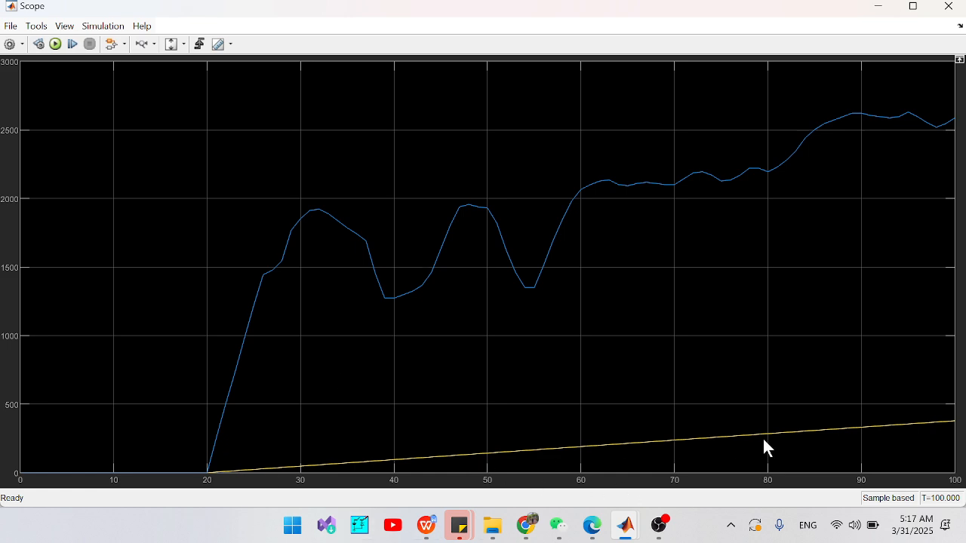
click(948, 6)
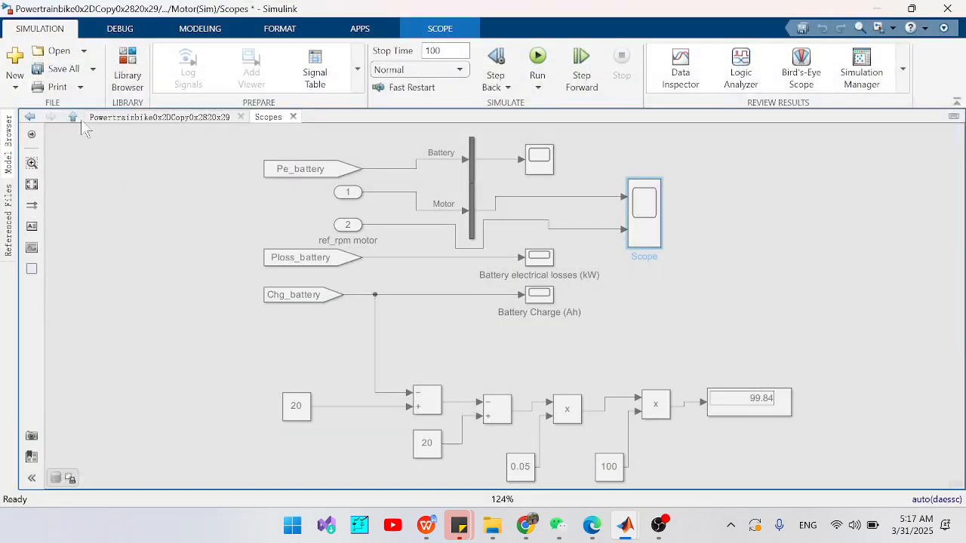
click(30, 117)
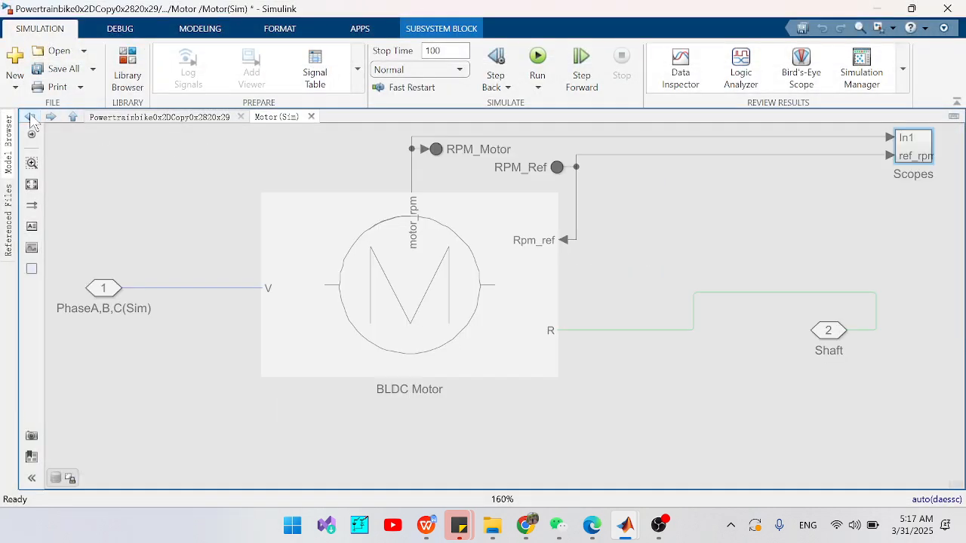
click(30, 117)
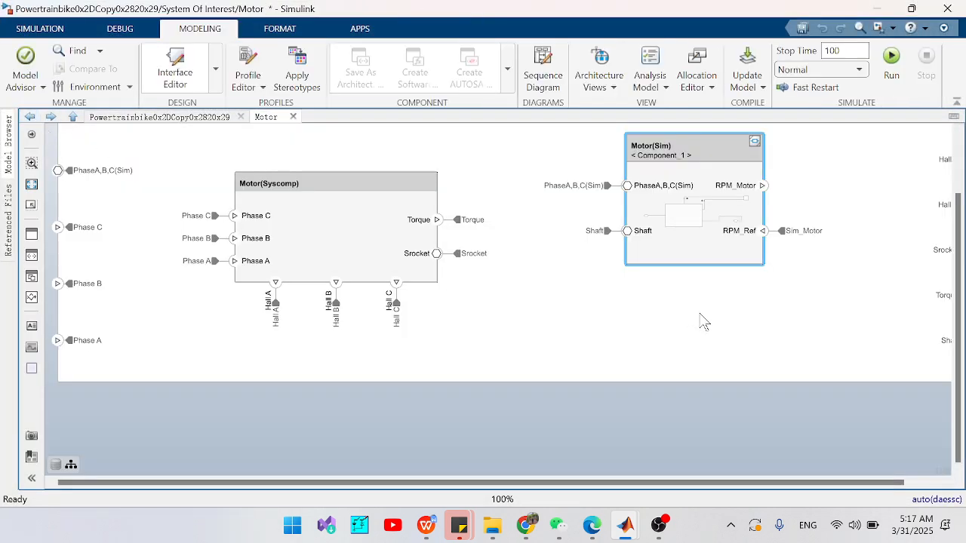
click(30, 116)
- Open the Wheel component and its underlying Vehicle Body simulation model
click(842, 435)
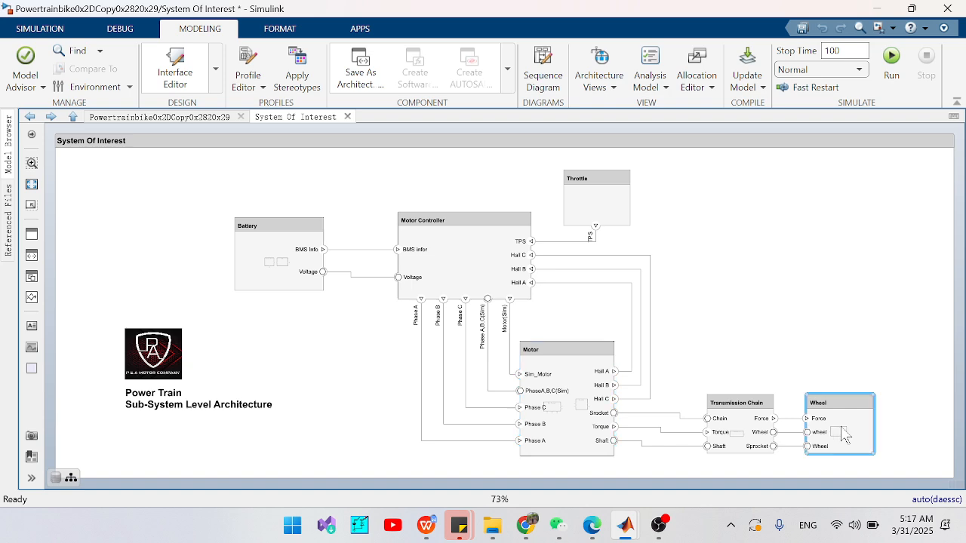
double_click(844, 436)
click(520, 256)
double_click(519, 256)
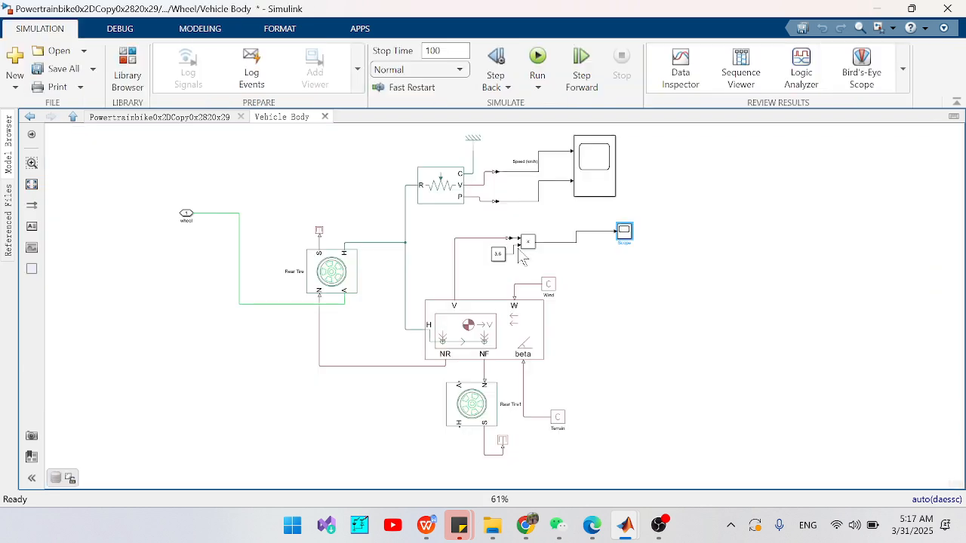
- Run the simulation from the Vehicle Body's Speed (km/h) scope, close the scope, and return to the System Of Interest architecture
click(594, 193)
double_click(594, 193)
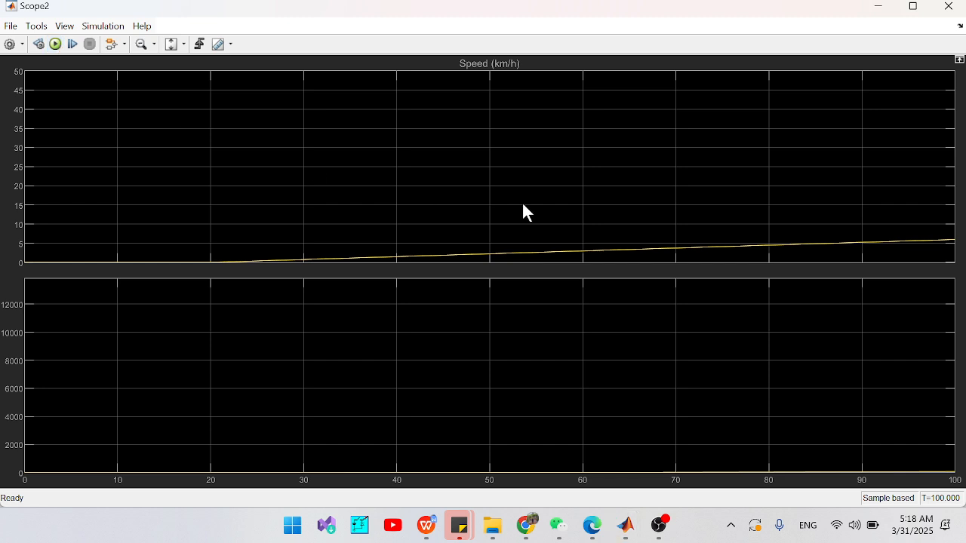
click(55, 44)
click(948, 6)
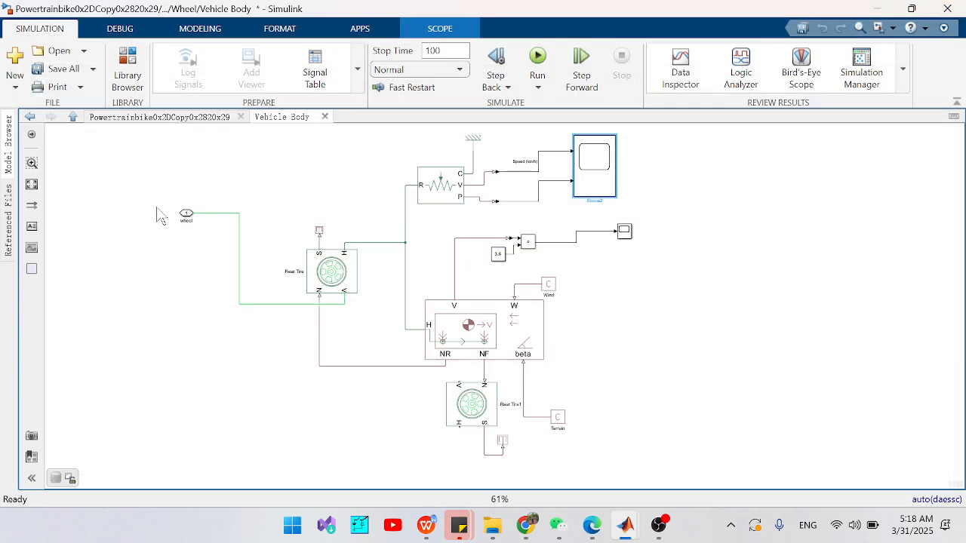
click(31, 116)
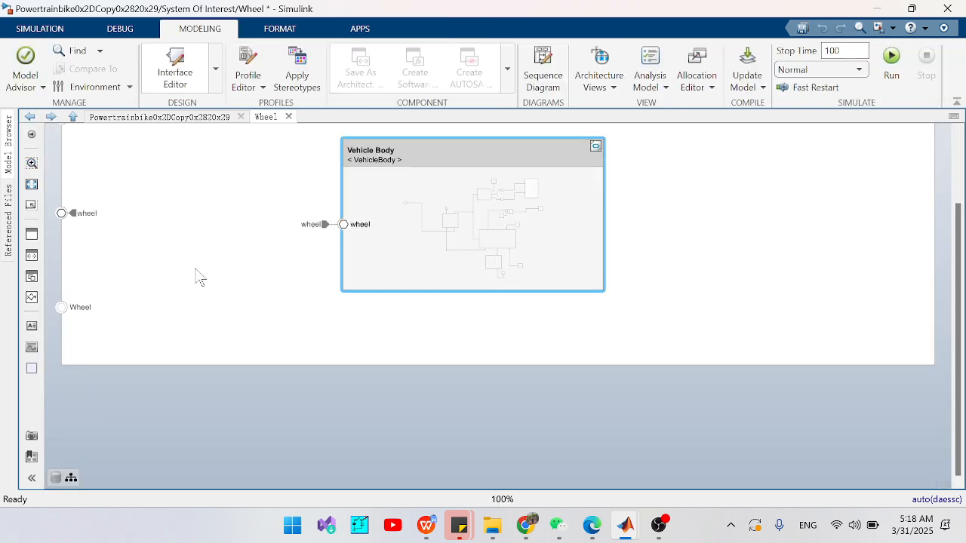
click(30, 117)
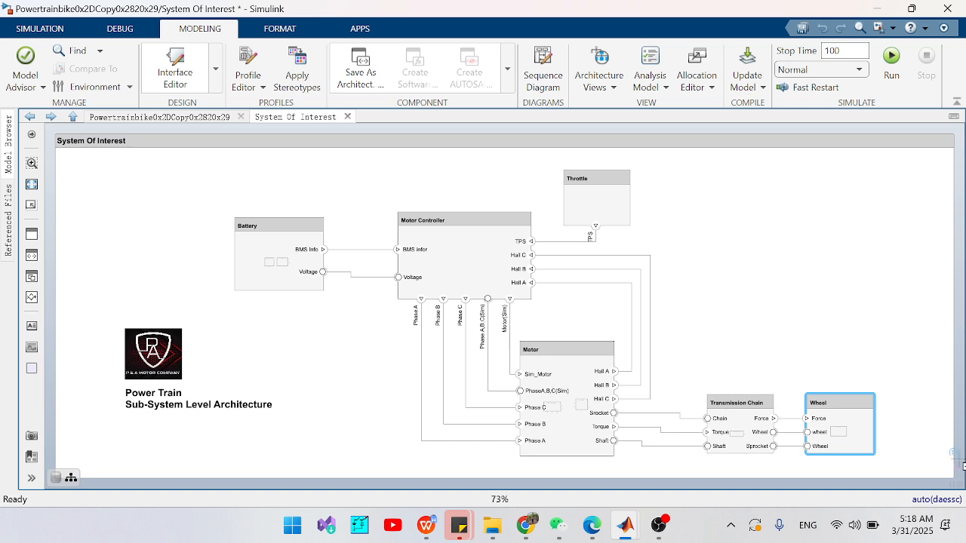
- Try to open the Requirements Manager for the power train architecture model
click(953, 483)
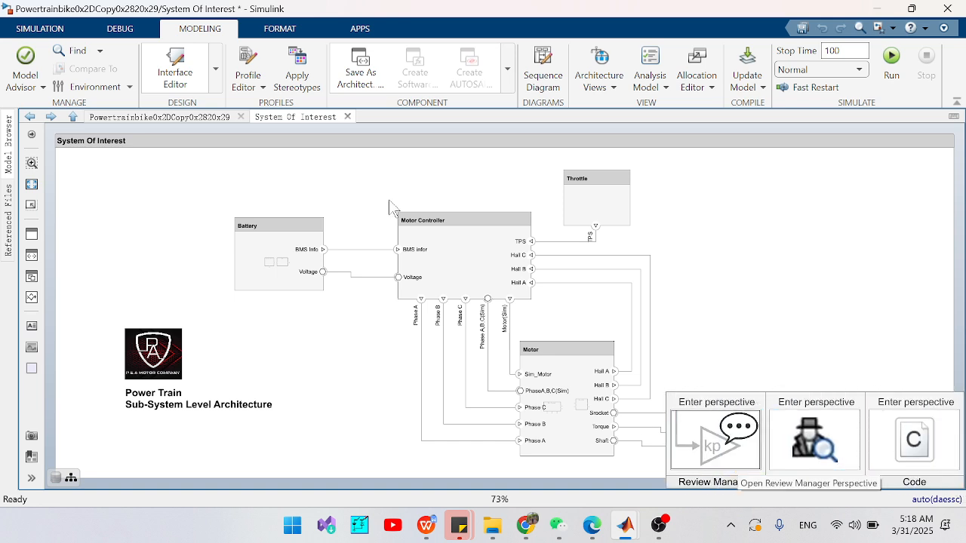
click(360, 28)
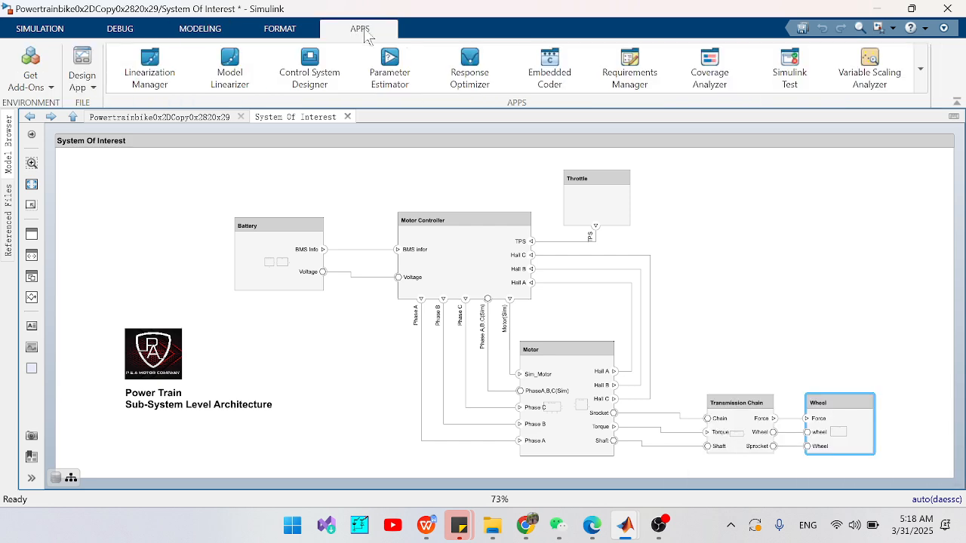
click(657, 83)
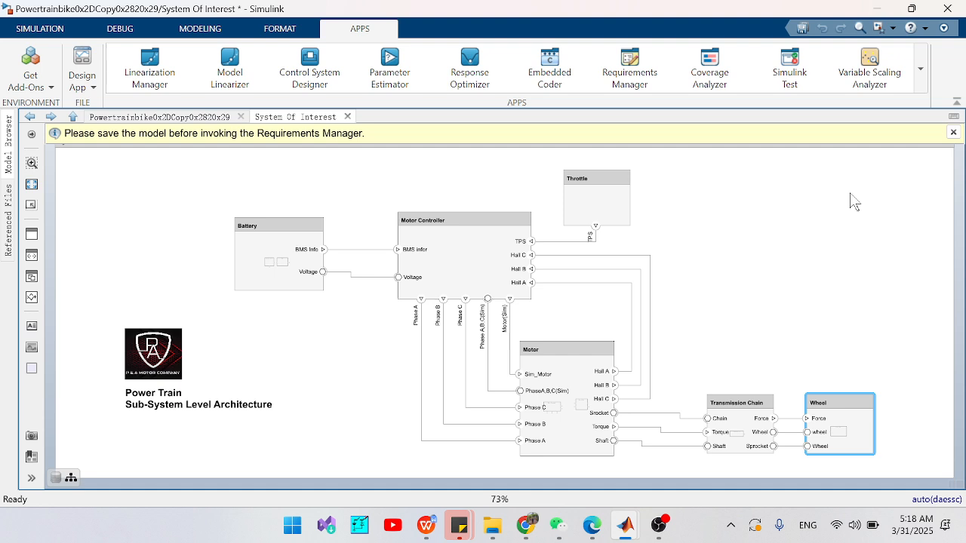
- Dismiss the save notice and open the Interface Editor for the System Of Interest architecture
click(953, 132)
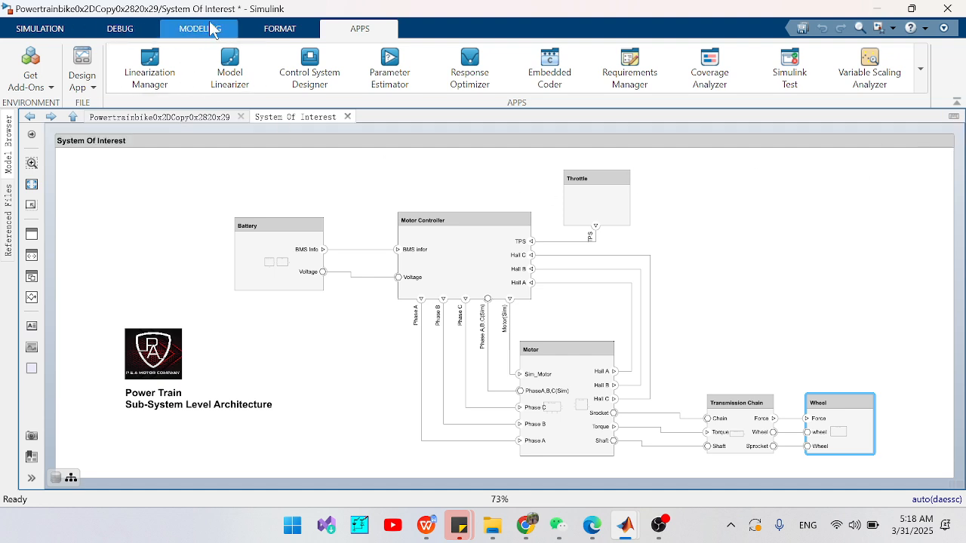
click(277, 31)
click(204, 32)
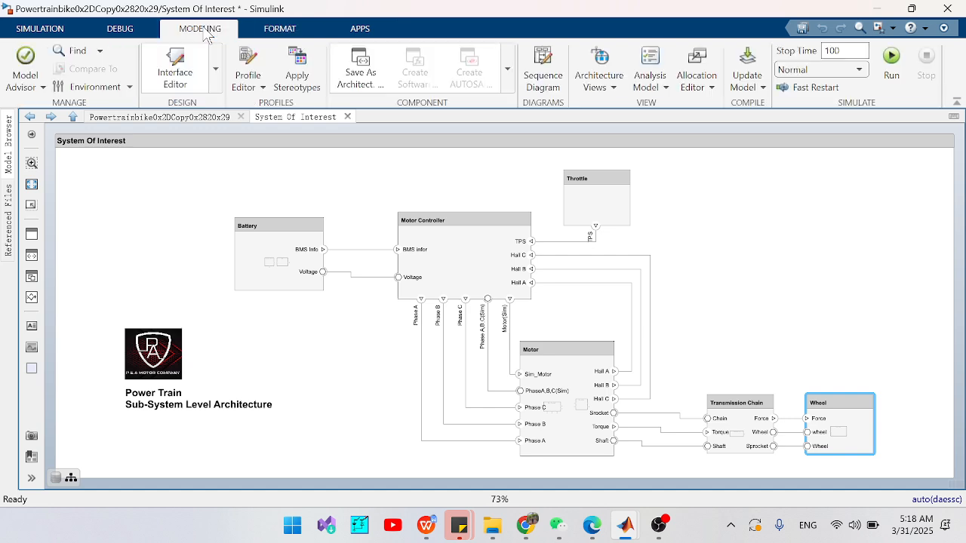
click(135, 31)
click(194, 37)
click(216, 92)
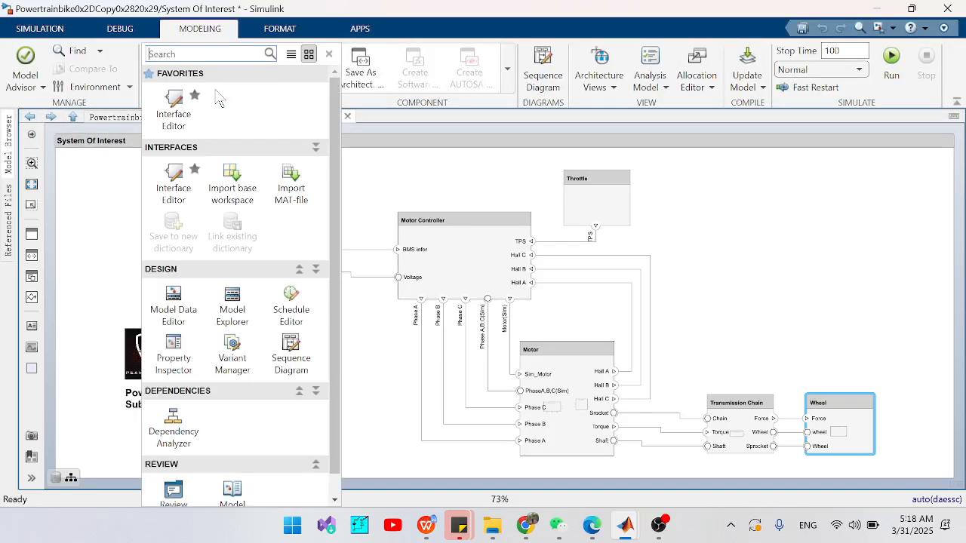
click(175, 181)
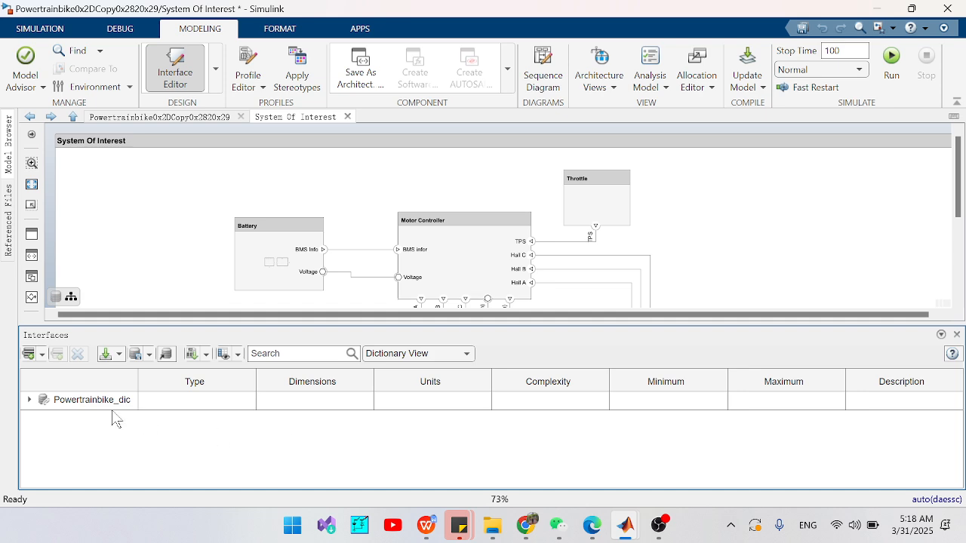
- Expand the Powertrainbike_dic dictionary, examine its interfaces including MotorRPM_ref, and close the Interface Editor
click(29, 399)
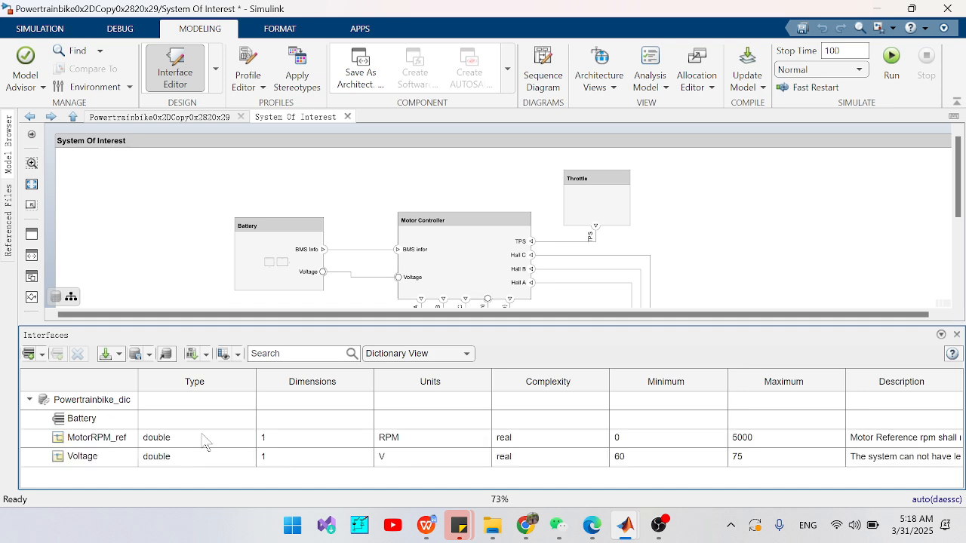
click(87, 437)
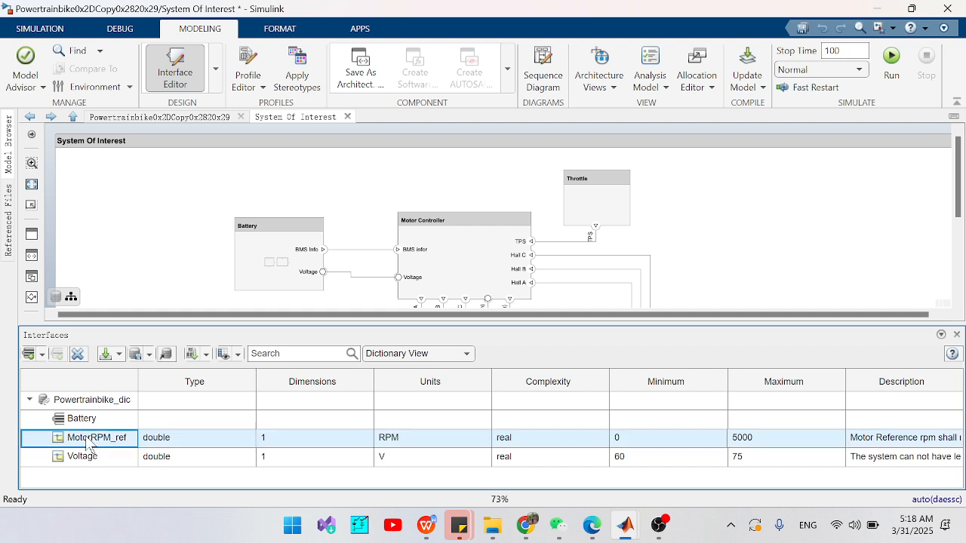
click(87, 438)
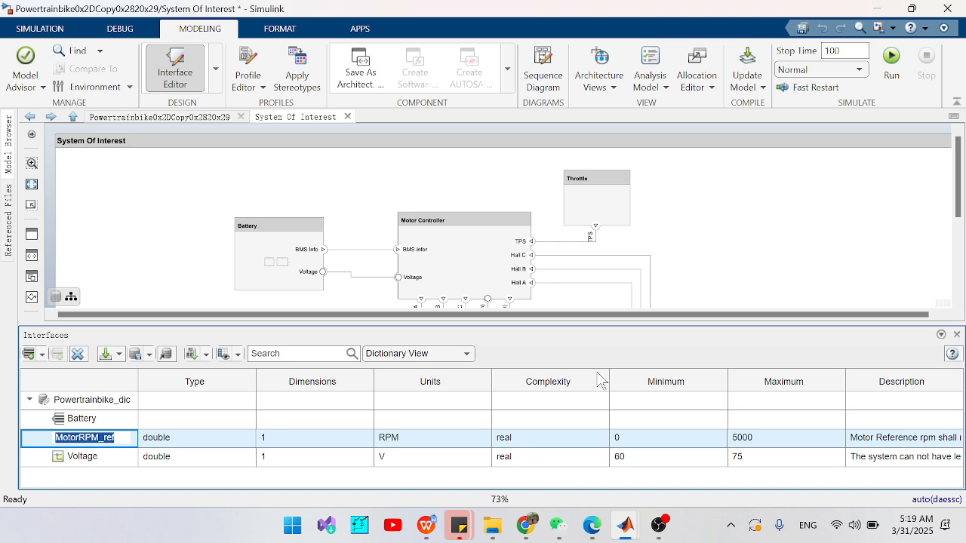
click(794, 232)
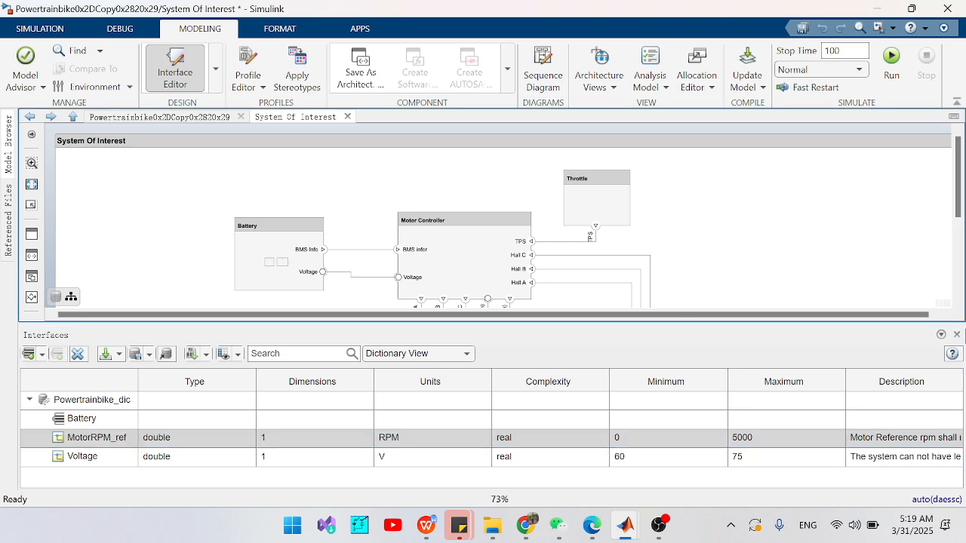
click(957, 334)
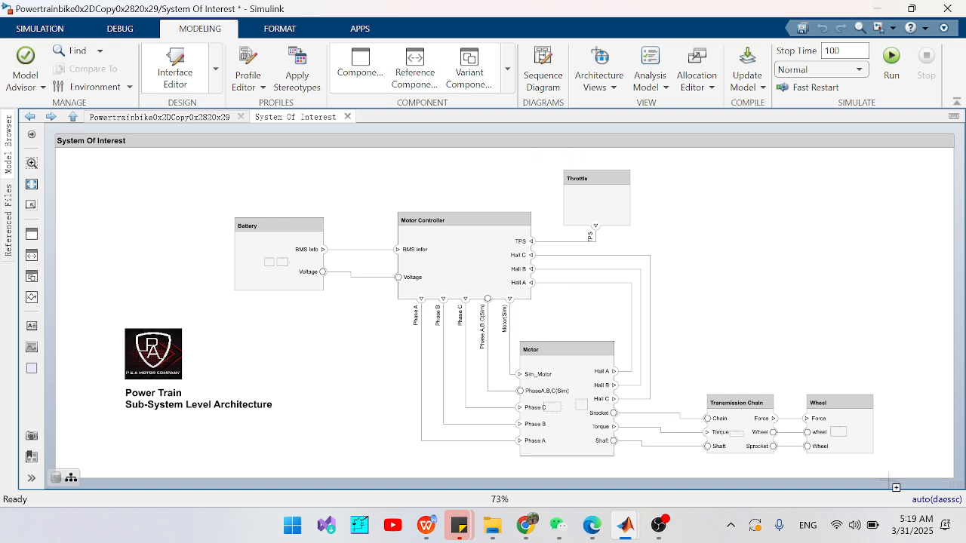
- Enter the Review Manager perspective for the System Of Interest architecture, view its comments, and close the comments view
click(959, 485)
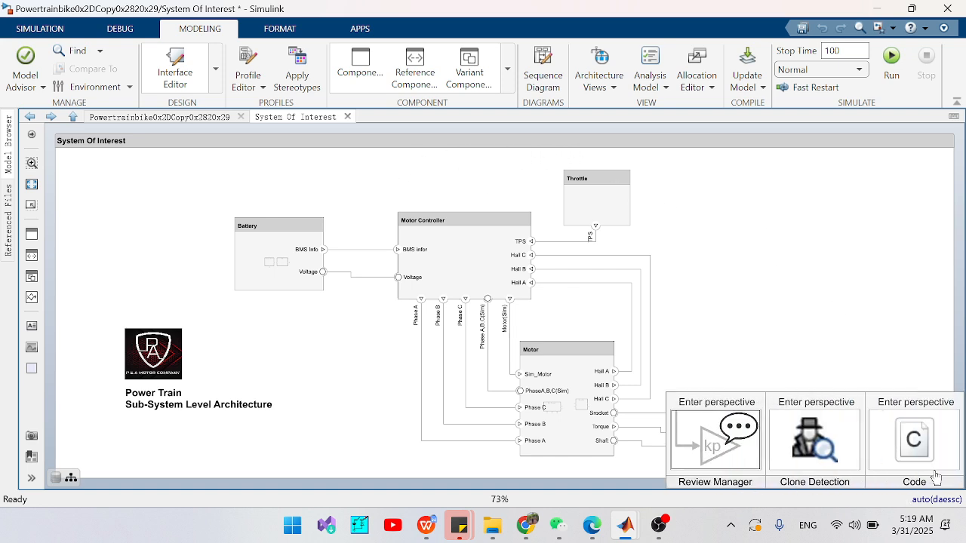
click(702, 466)
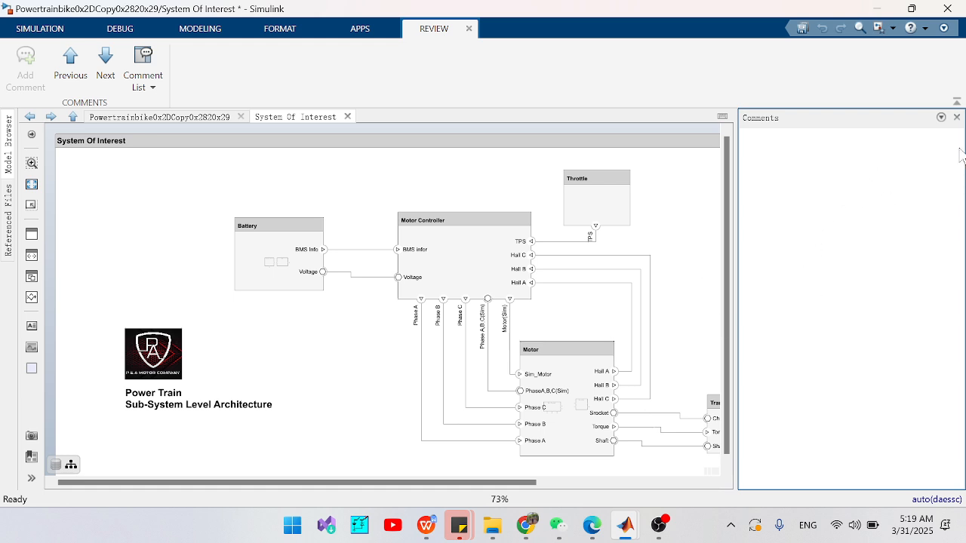
click(956, 117)
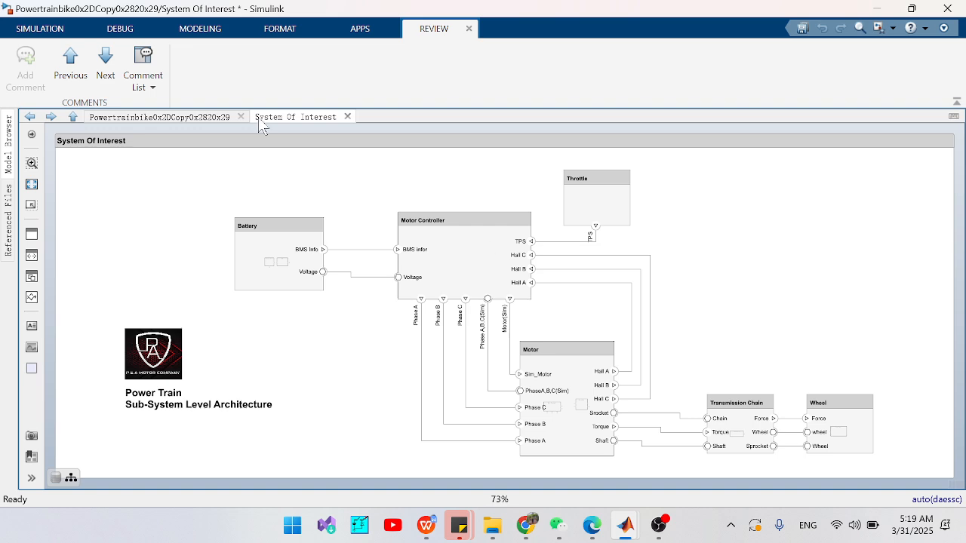
- Go to the top-level E-Bike Power Train system architecture and reopen its System Of Interest component
click(189, 117)
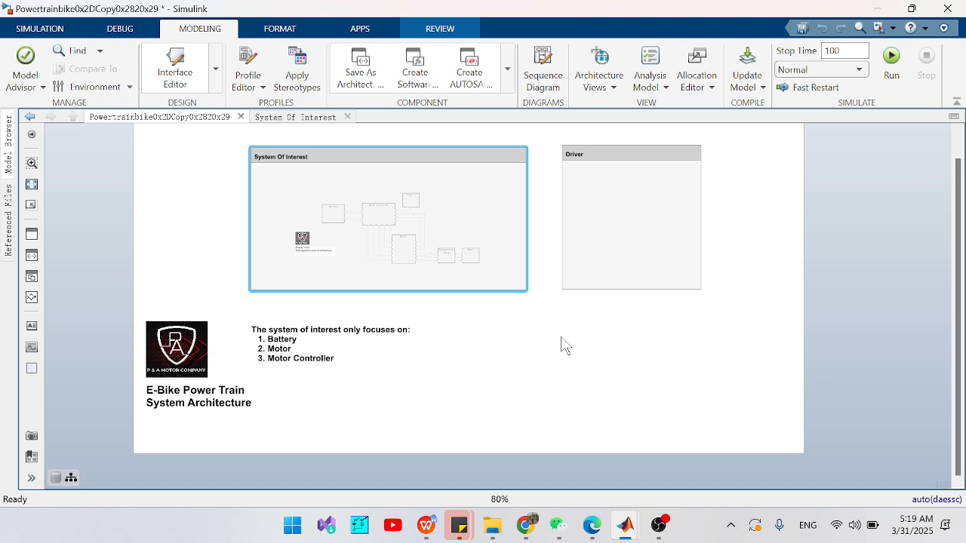
double_click(440, 260)
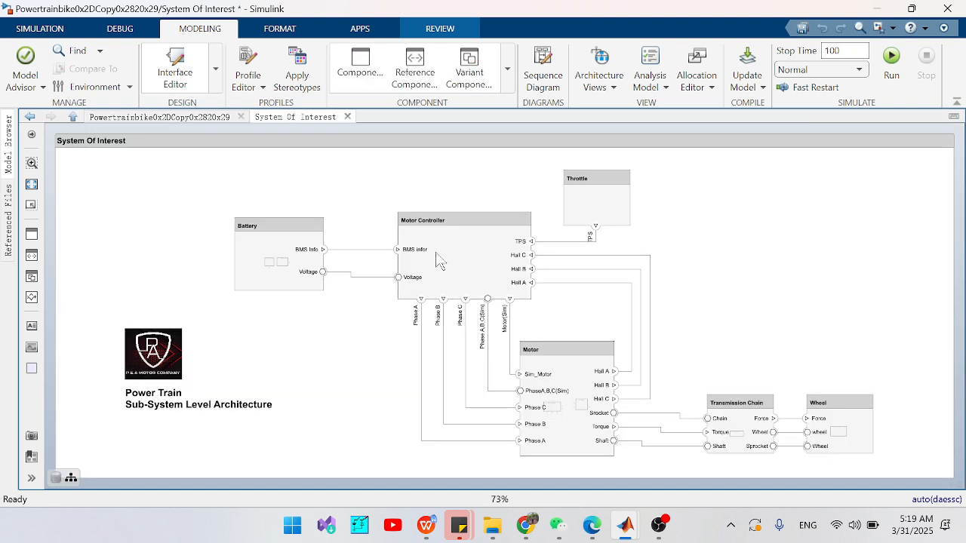